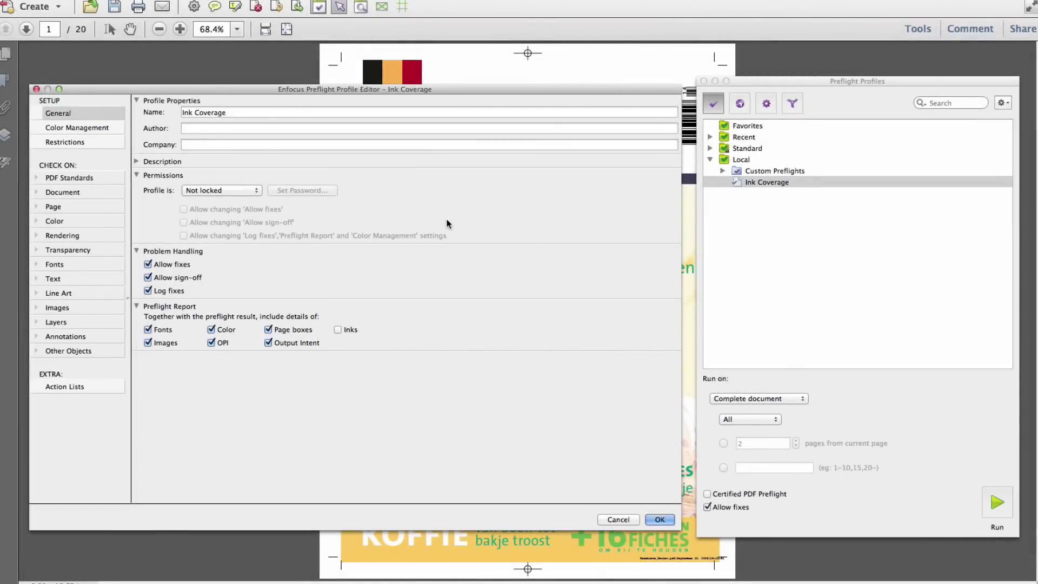
Add an unrestricted Ink coverage check flagging above 240%, checked only inside the trim box
left_click(36, 221)
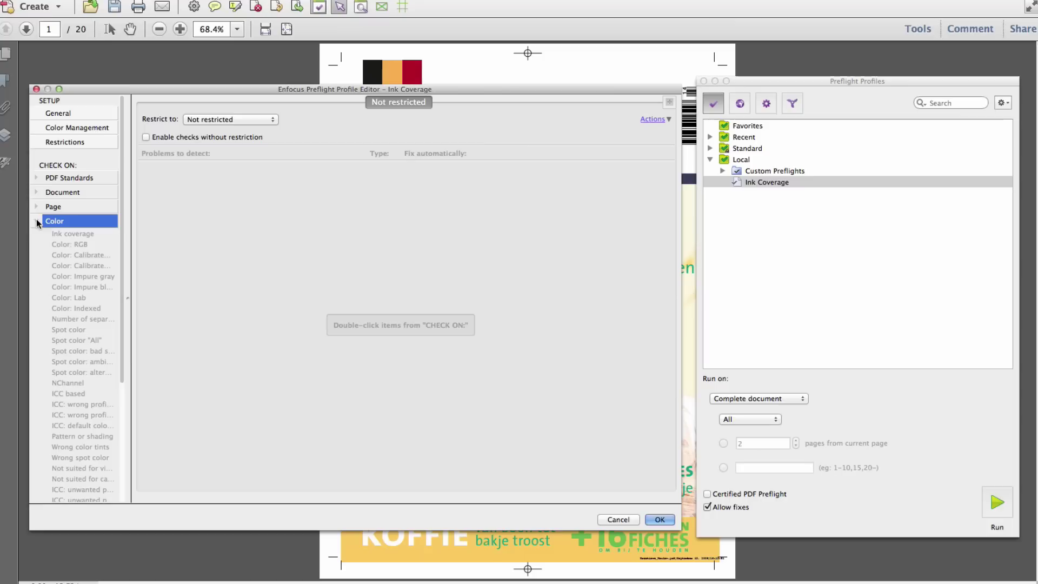
left_click(154, 137)
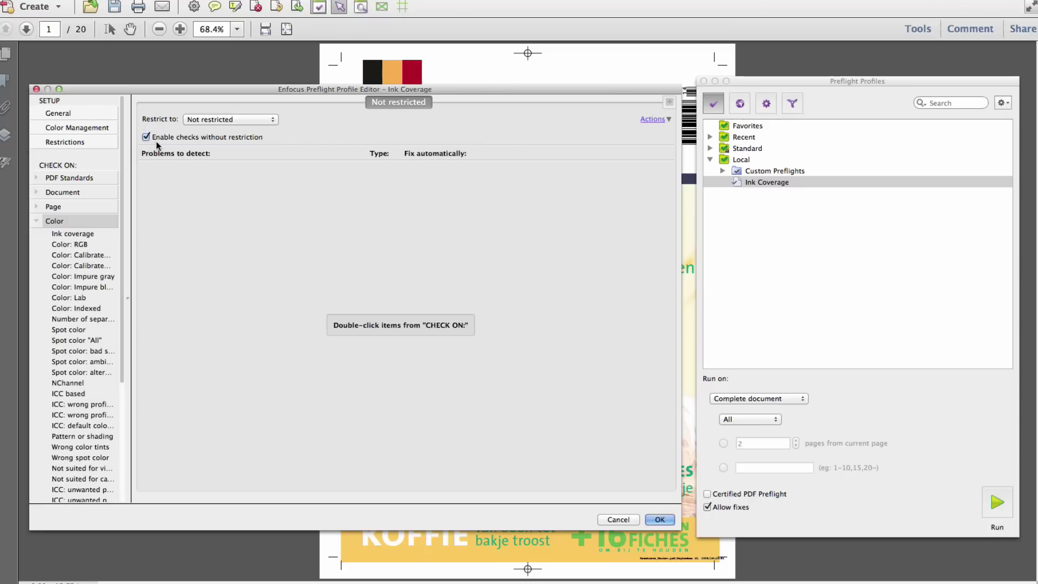
double_click(73, 233)
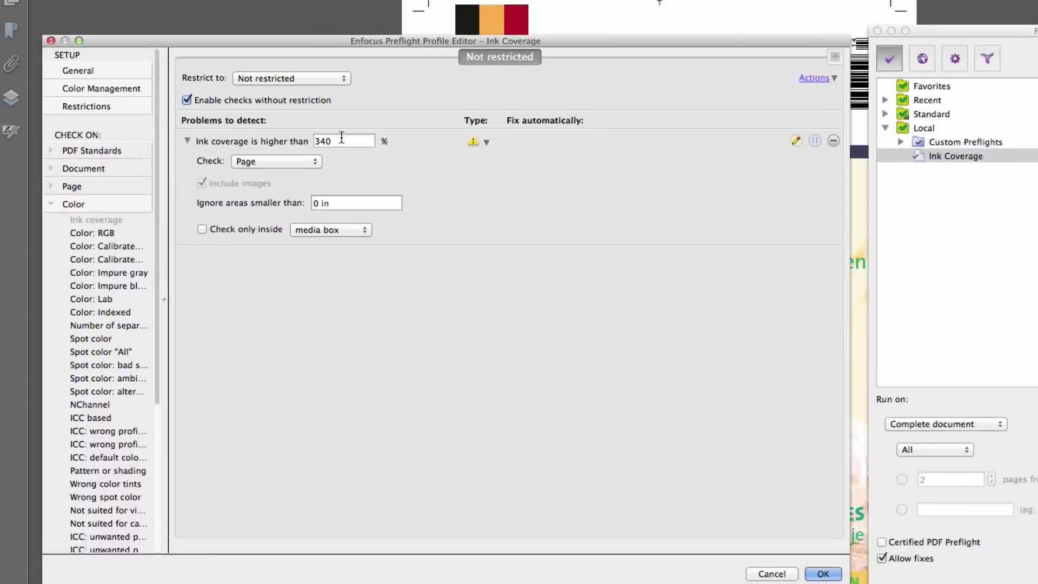
type("240")
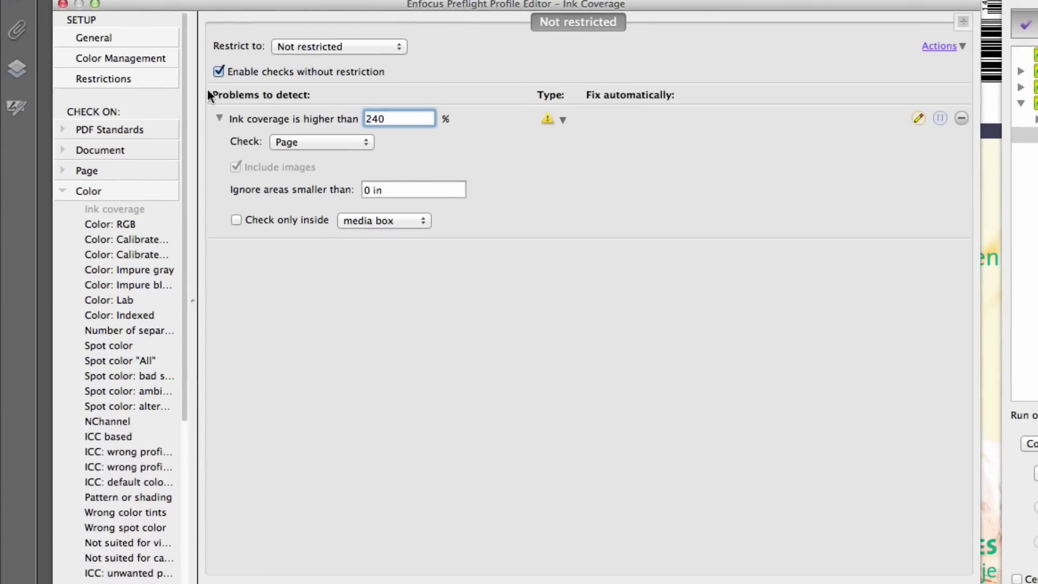
left_click(299, 220)
left_click(374, 221)
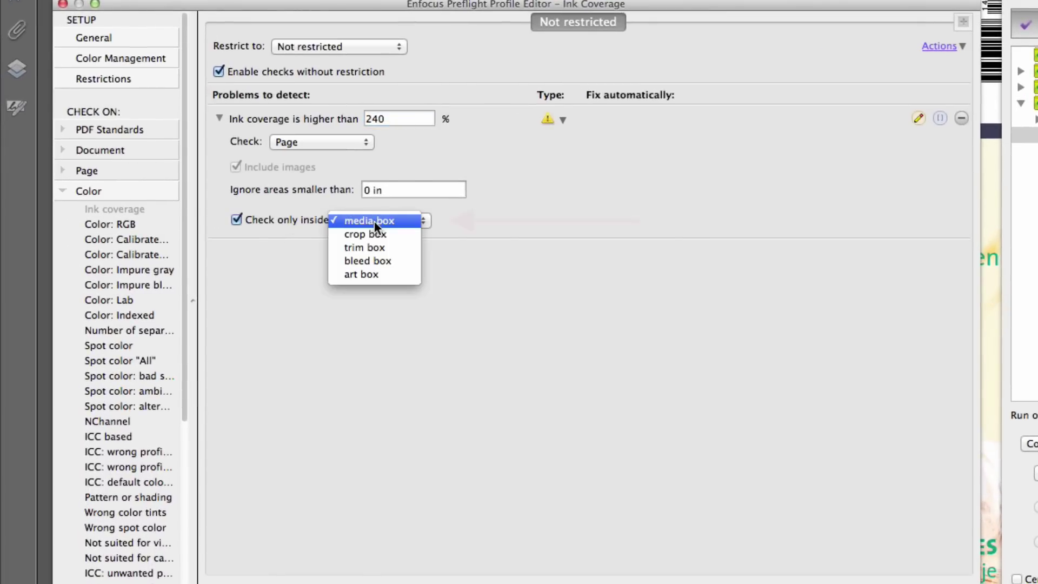
left_click(386, 248)
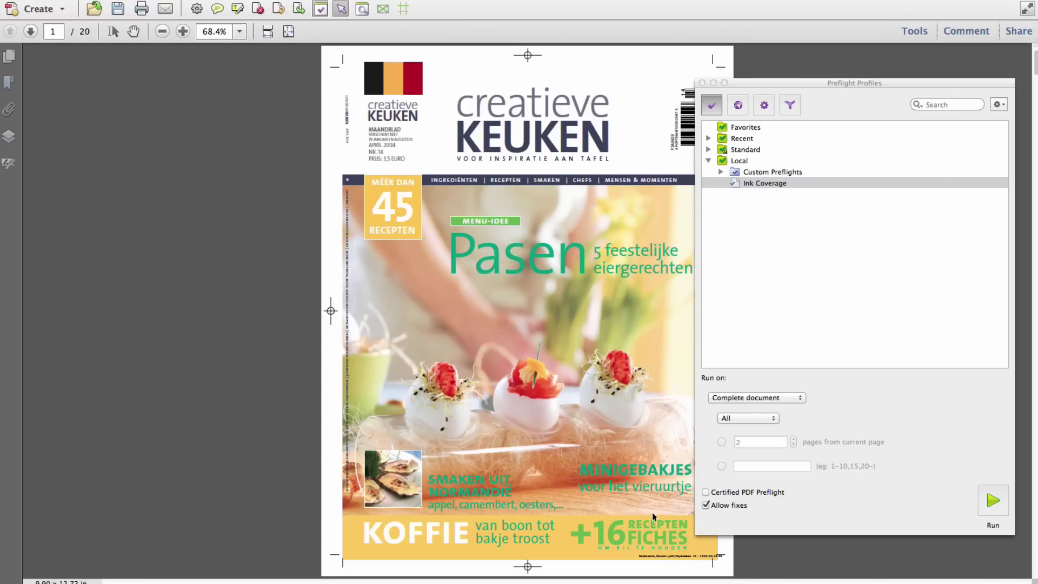
Run the Ink Coverage preflight and review the over-240% hits on pages 1 and 20
left_click(994, 507)
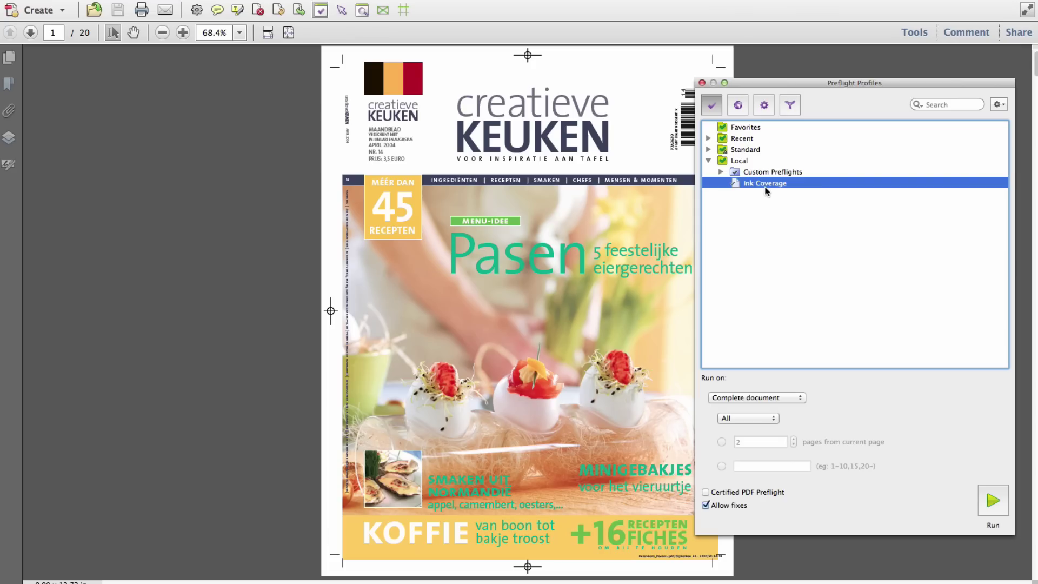
Open the profile's Restrictions page and browse the even, odd and first-page restriction entries
double_click(766, 186)
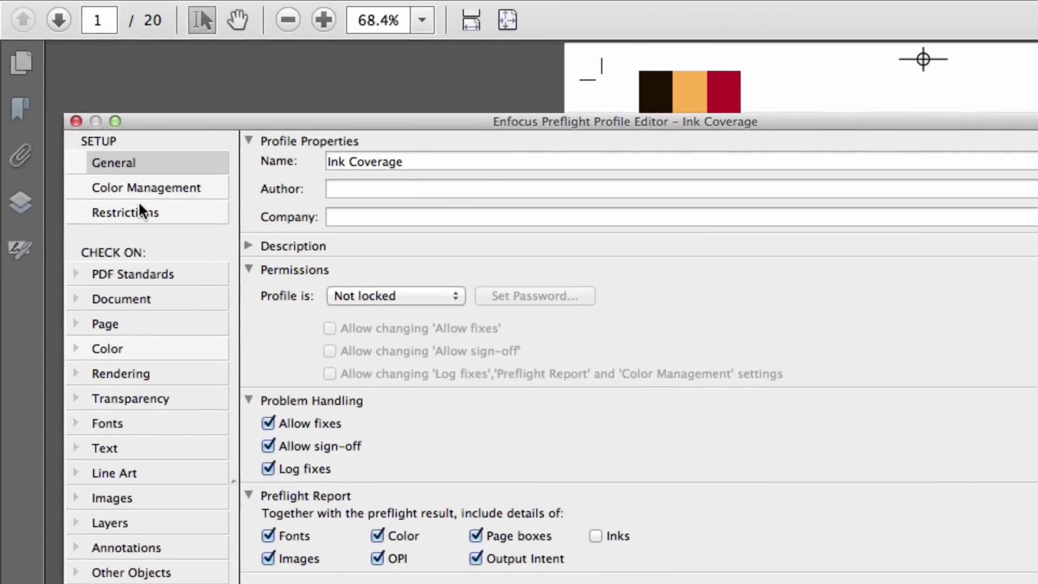
left_click(137, 210)
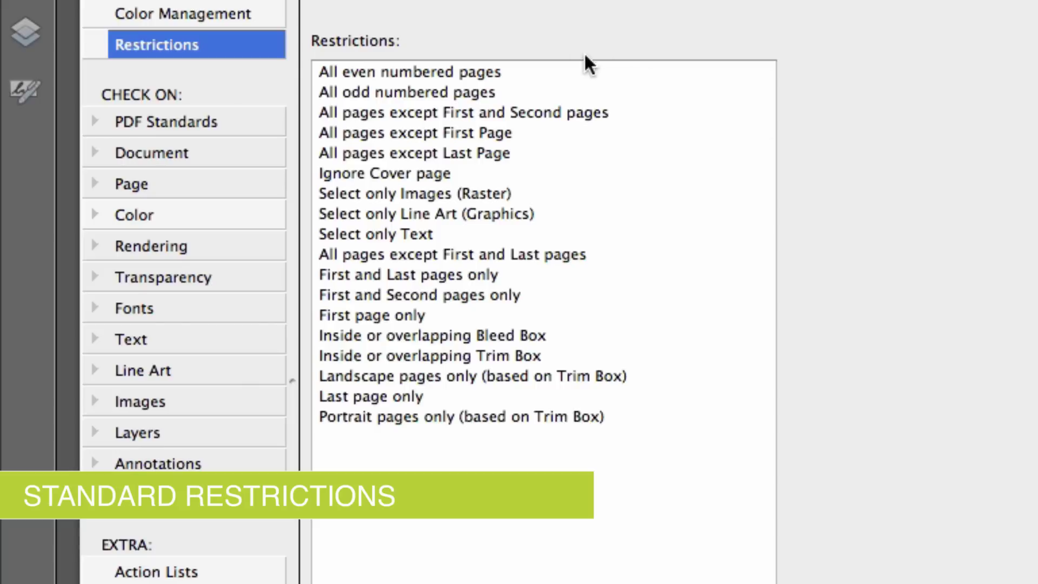
left_click(538, 72)
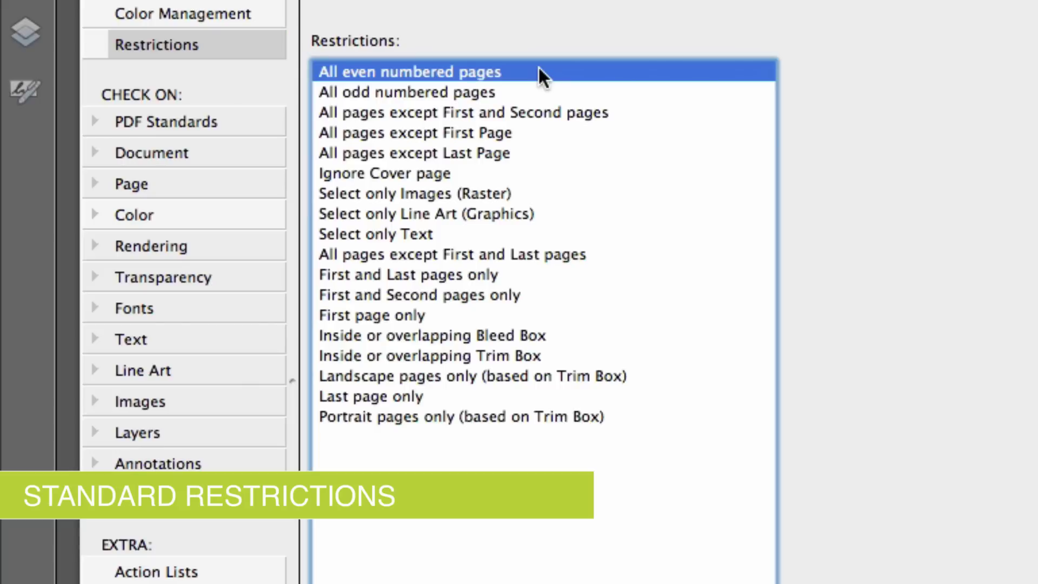
left_click(546, 93)
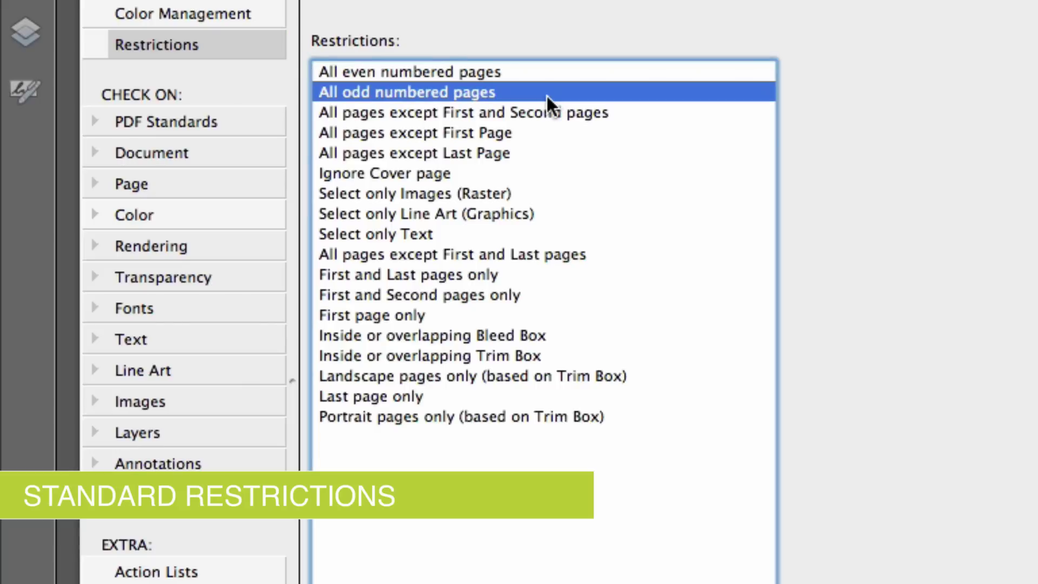
left_click(638, 114)
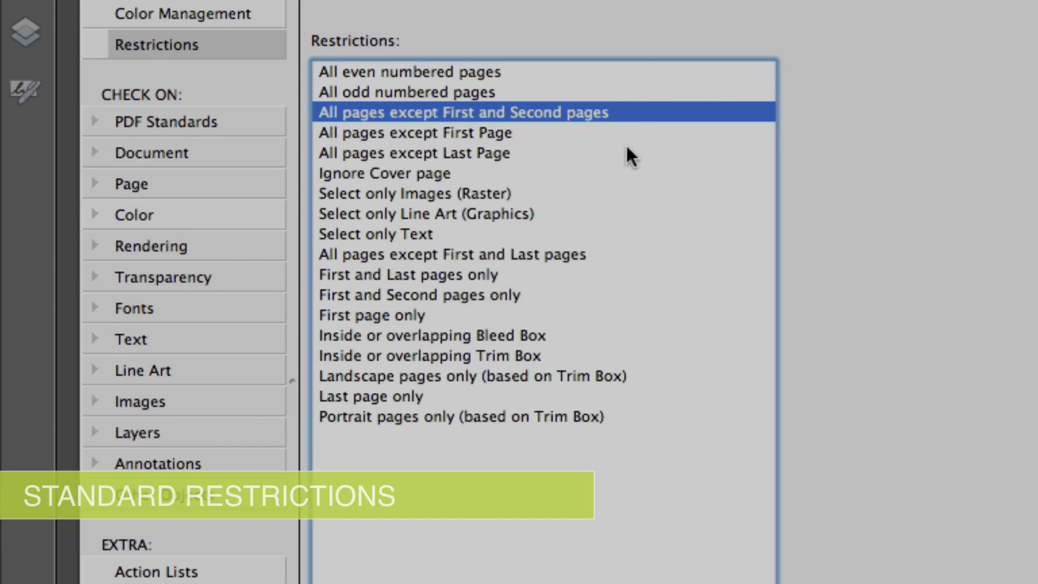
left_click(624, 133)
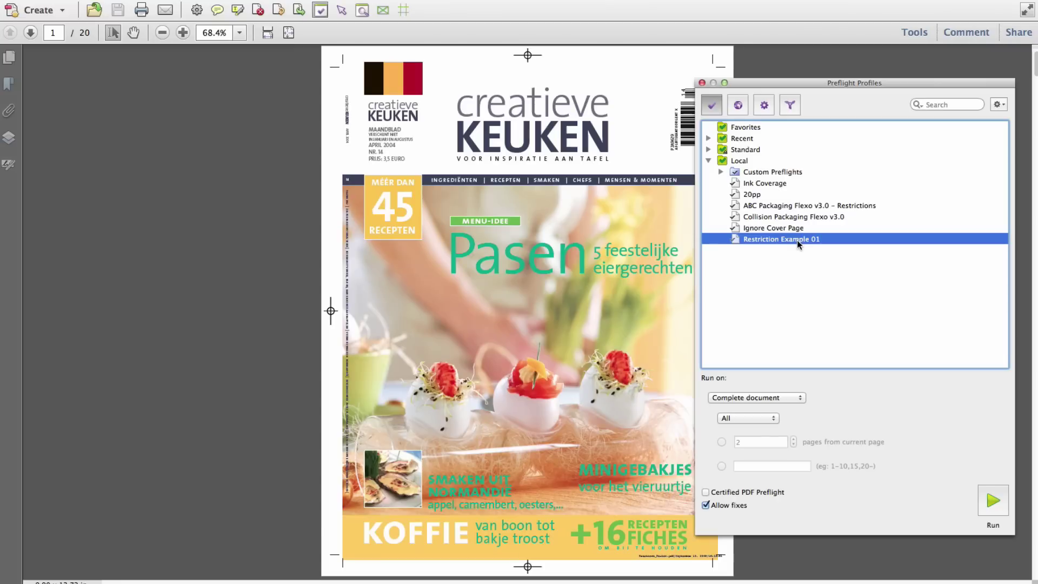
In Restriction Example 01's Color checks, enable a First and Second pages only restriction
double_click(797, 240)
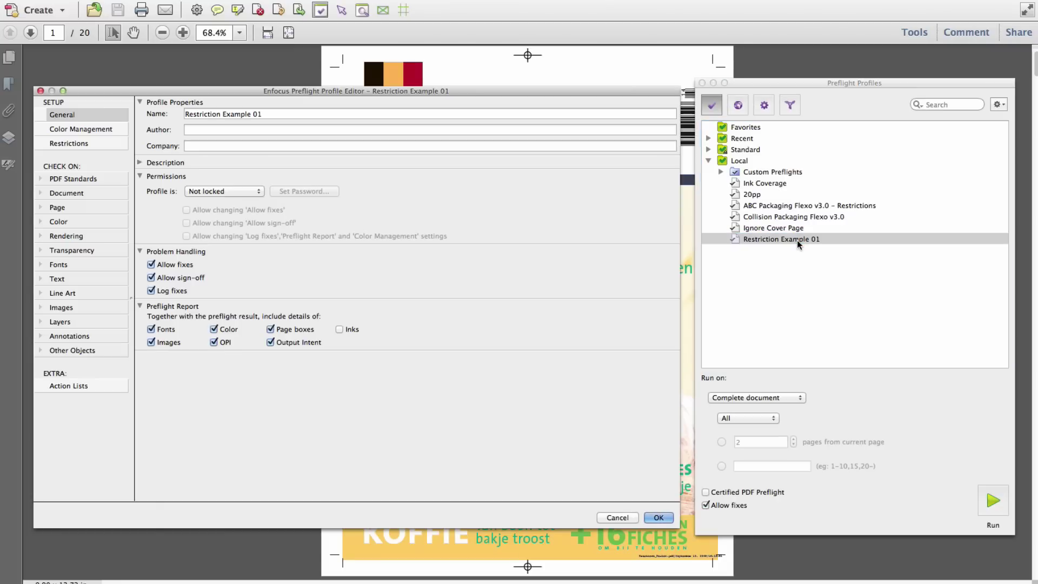
left_click(70, 222)
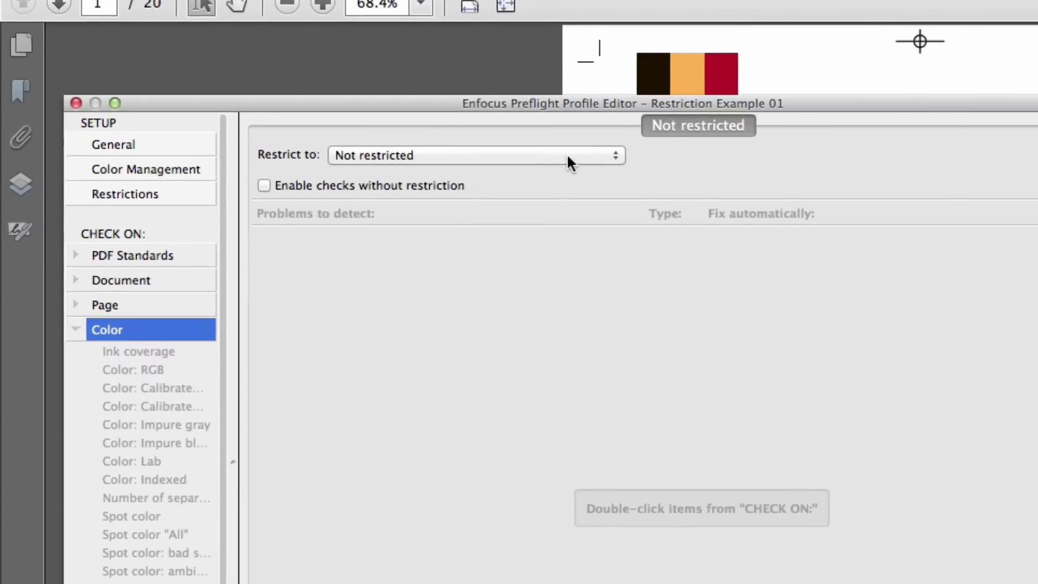
left_click(567, 157)
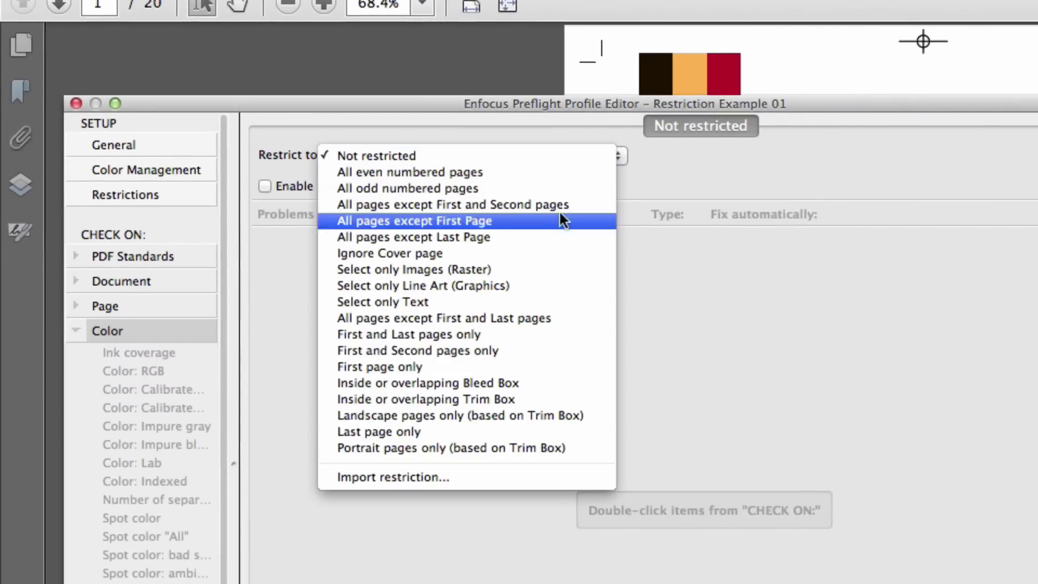
left_click(522, 351)
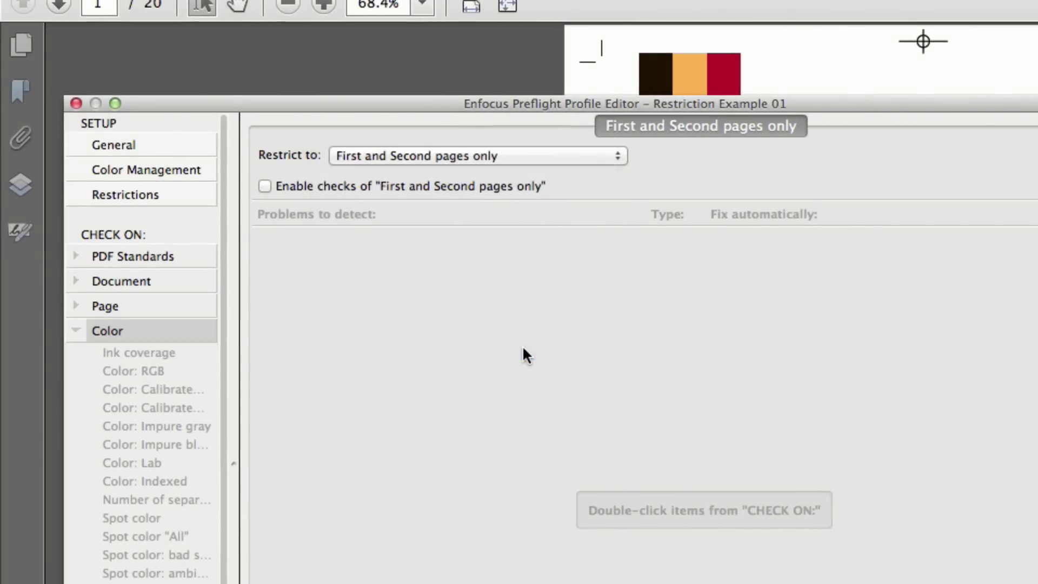
left_click(350, 183)
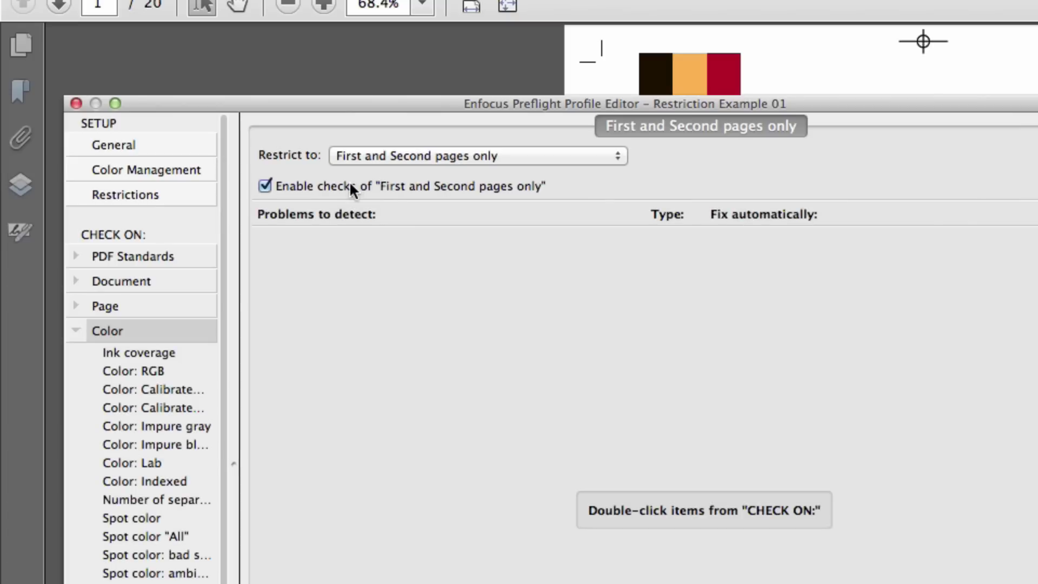
Add a Number of separations check requiring a count equal to 4
double_click(174, 495)
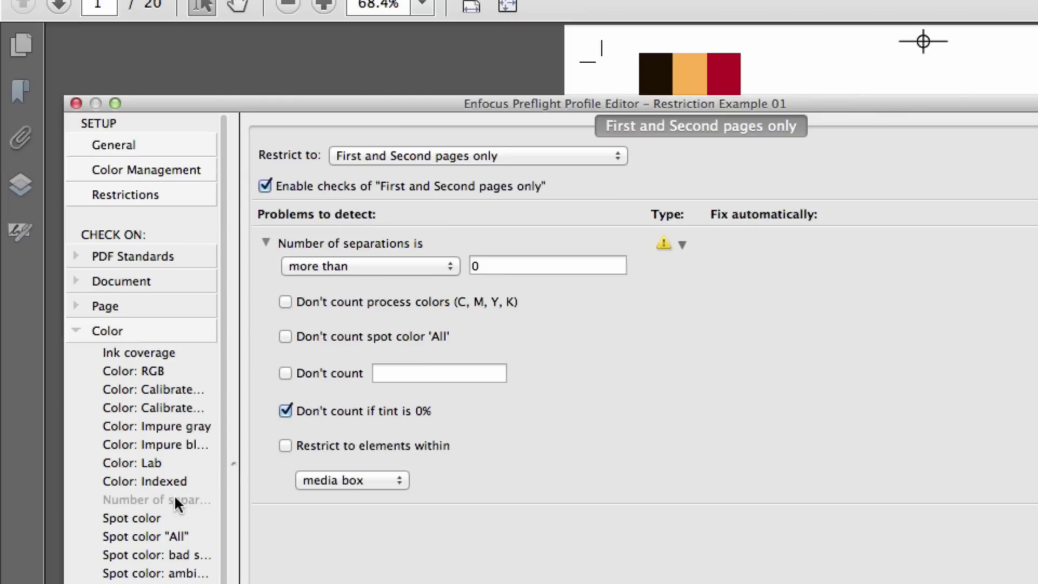
left_click(356, 277)
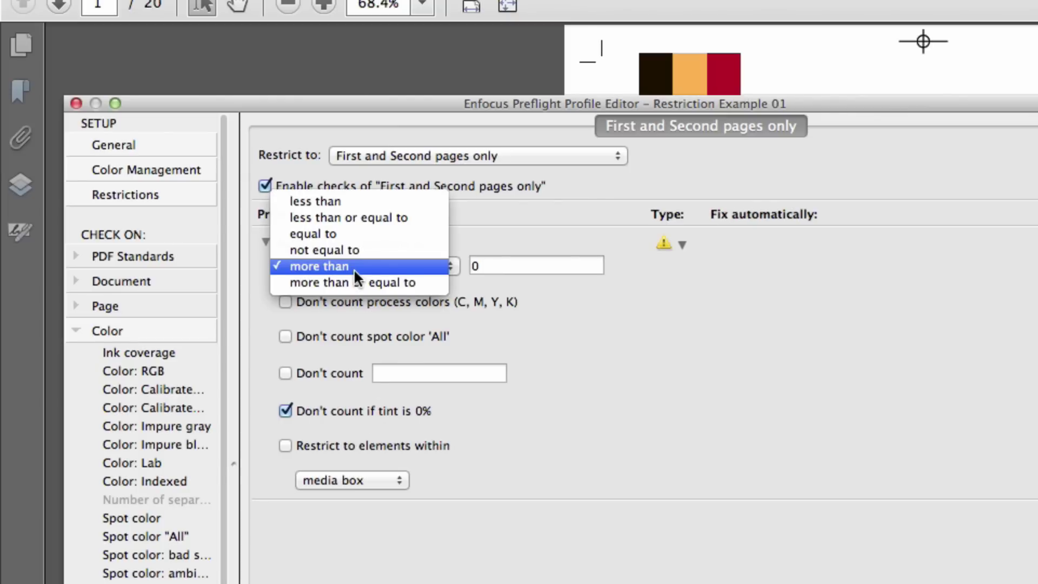
left_click(376, 234)
left_click(507, 265)
left_click_drag(507, 265, 459, 261)
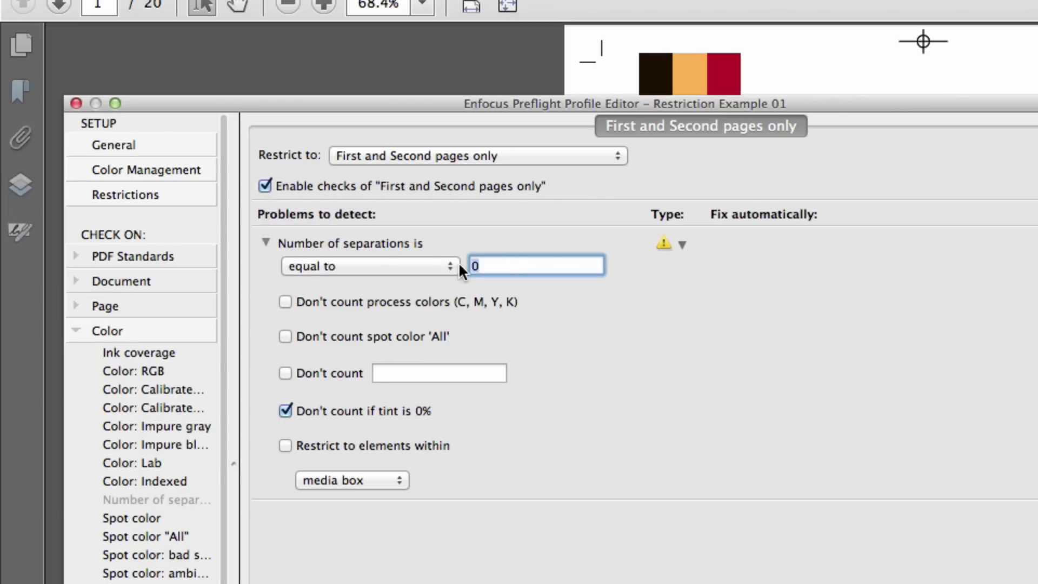
type("4")
key("Tab")
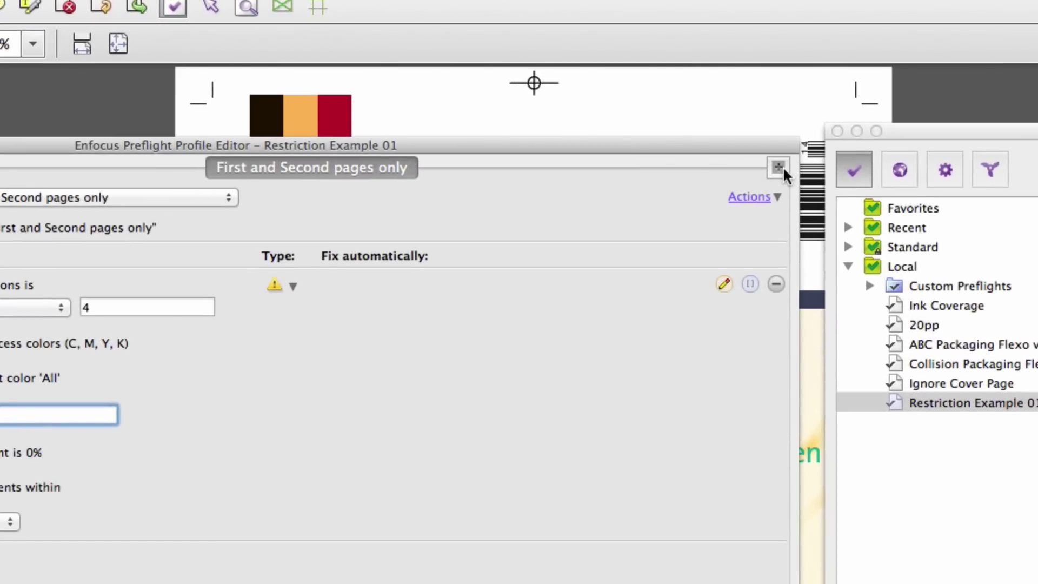
Add an All pages except First and Second restriction requiring separations equal to 1
left_click(778, 168)
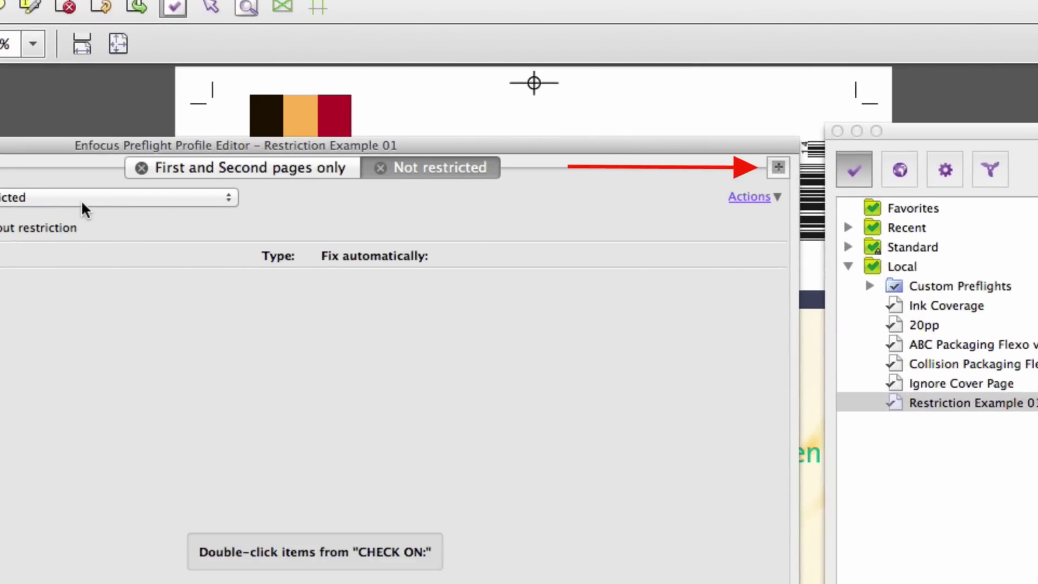
left_click(81, 199)
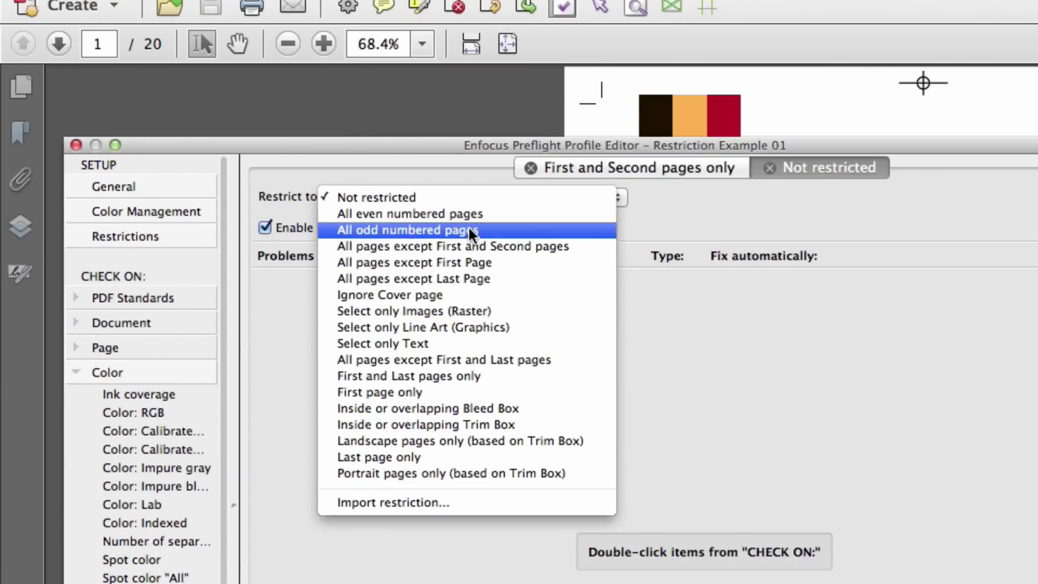
left_click(470, 246)
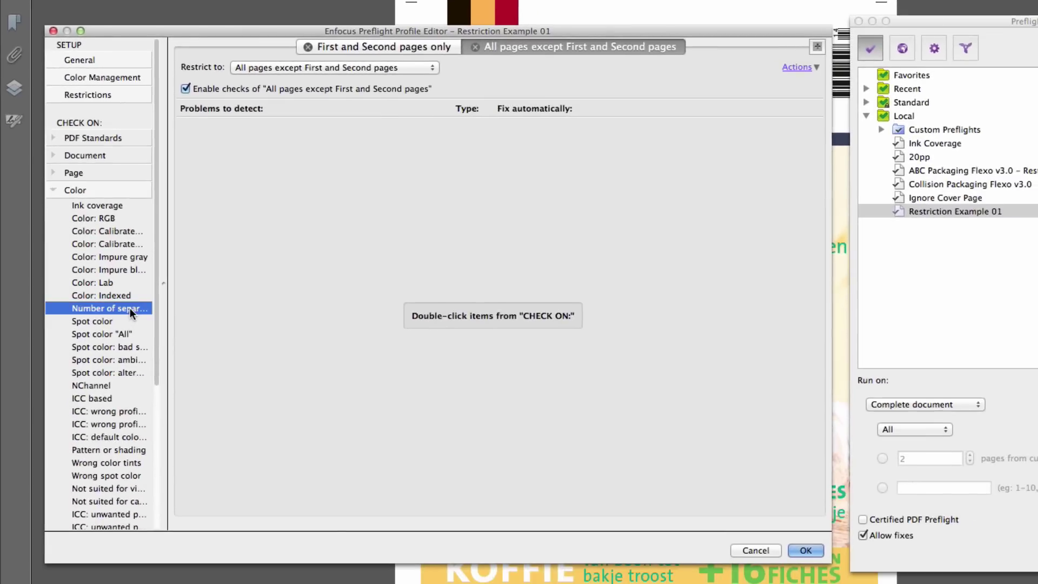
double_click(186, 541)
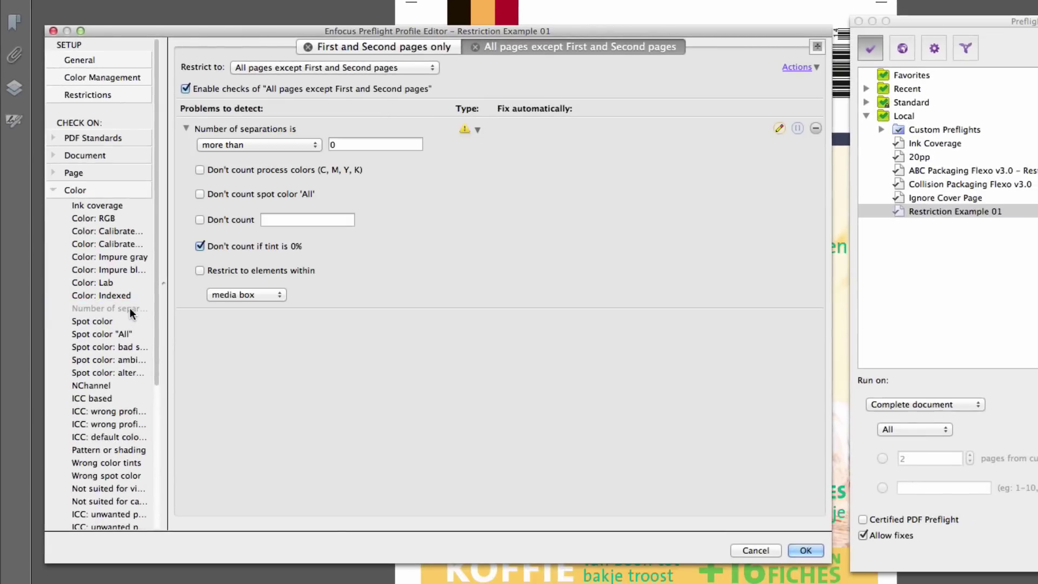
left_click(299, 145)
left_click(286, 121)
double_click(336, 144)
type("1")
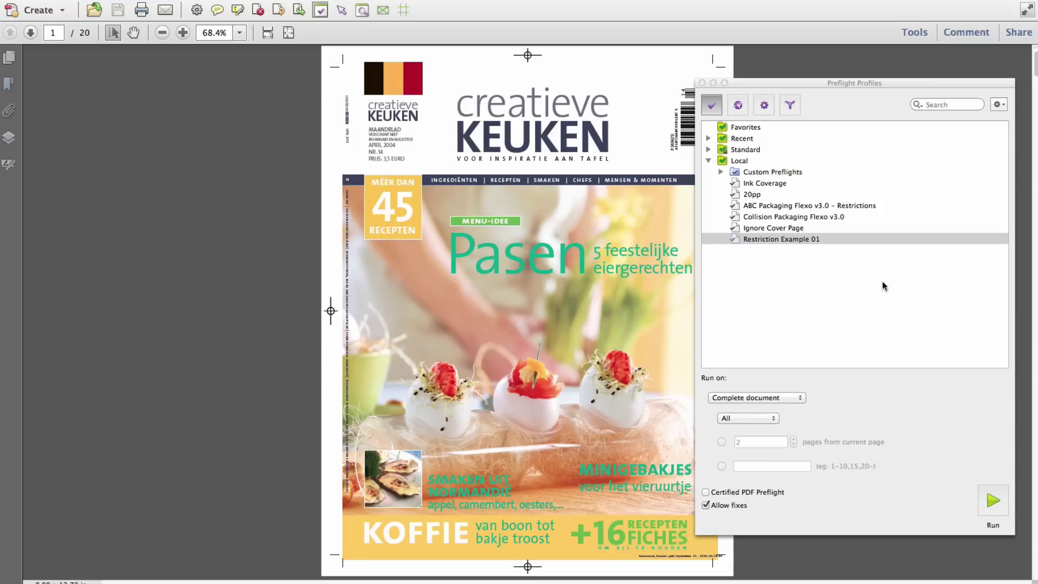
Create a 'Select only Text' tab in all categories, then verify it under Page and Color
double_click(787, 241)
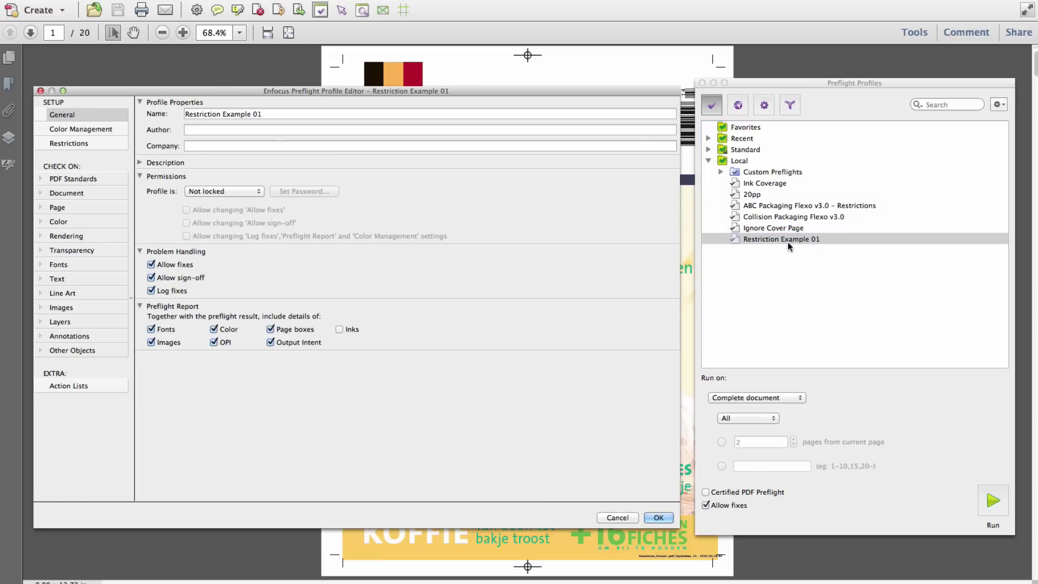
left_click(77, 144)
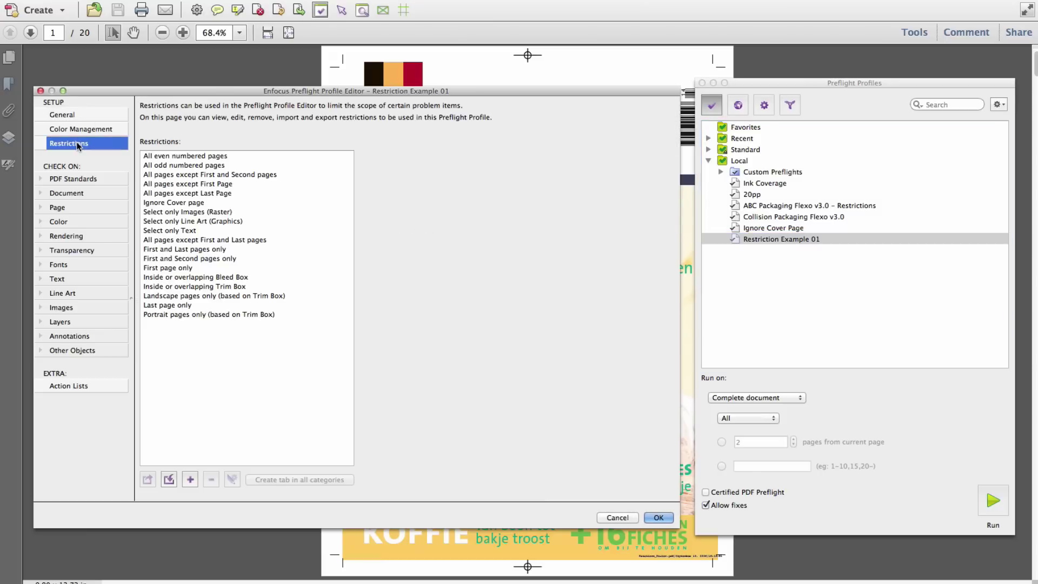
left_click(218, 230)
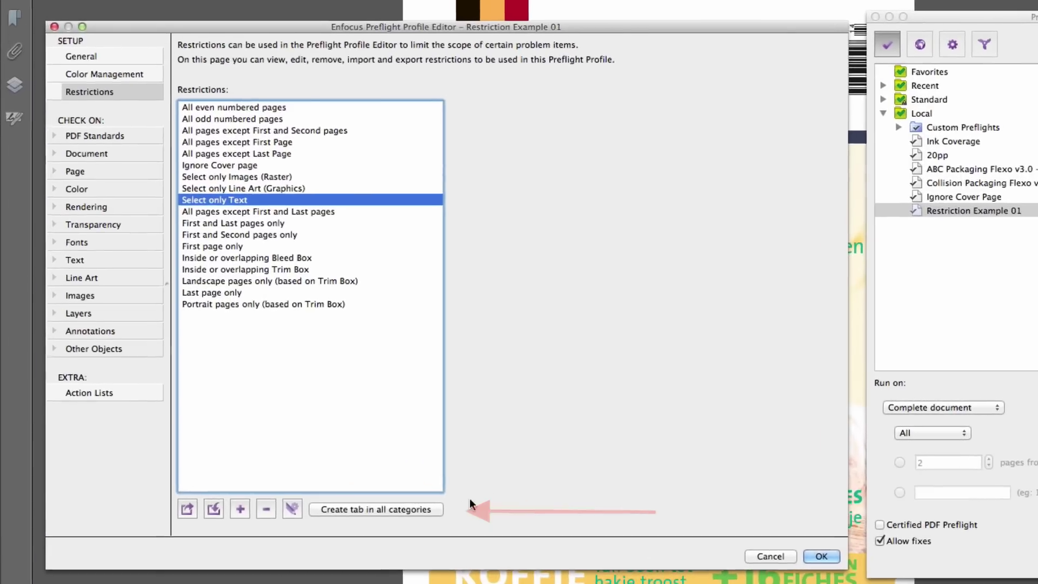
left_click(439, 512)
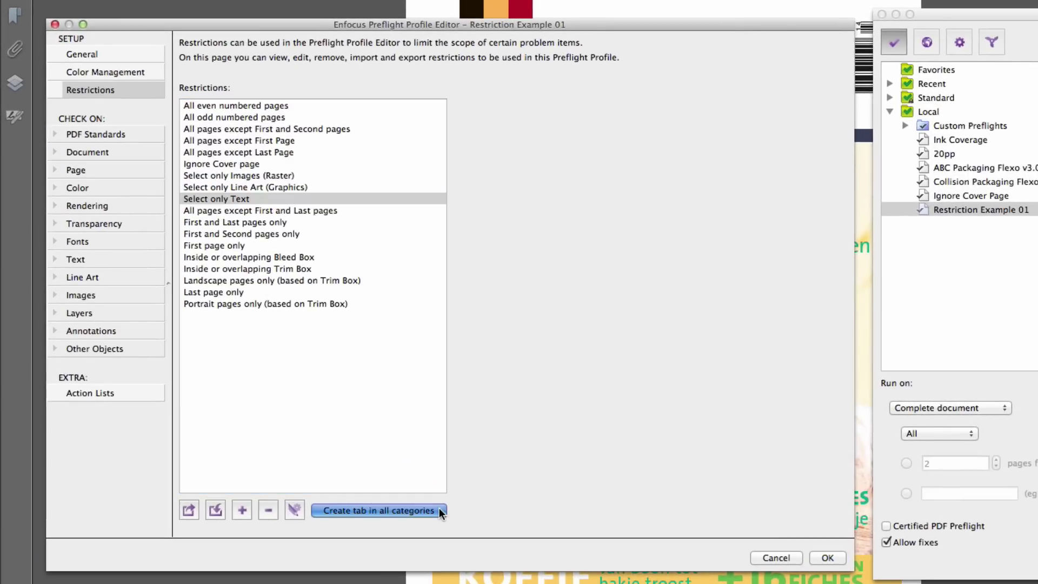
left_click(901, 348)
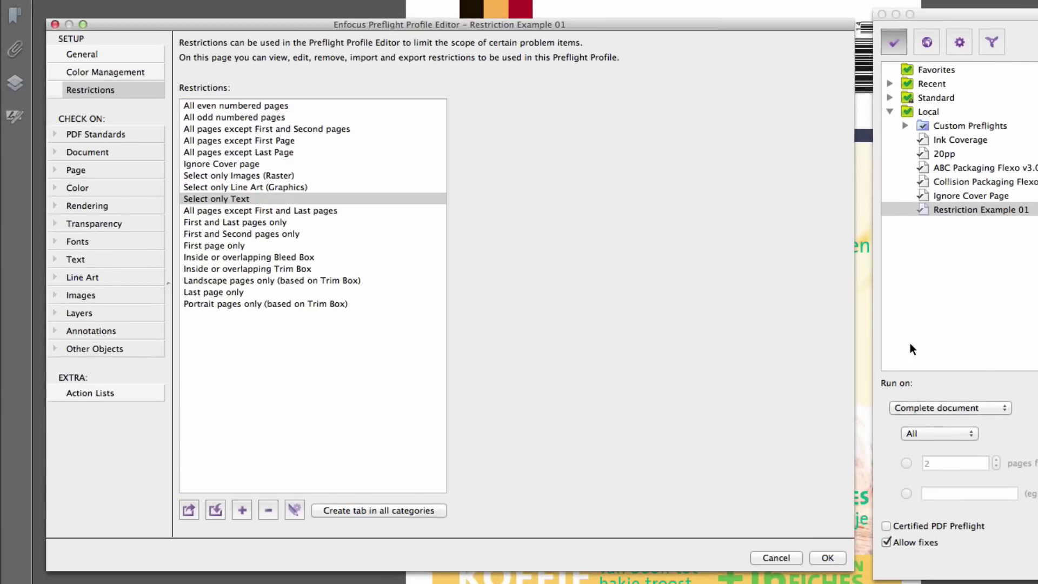
left_click(83, 171)
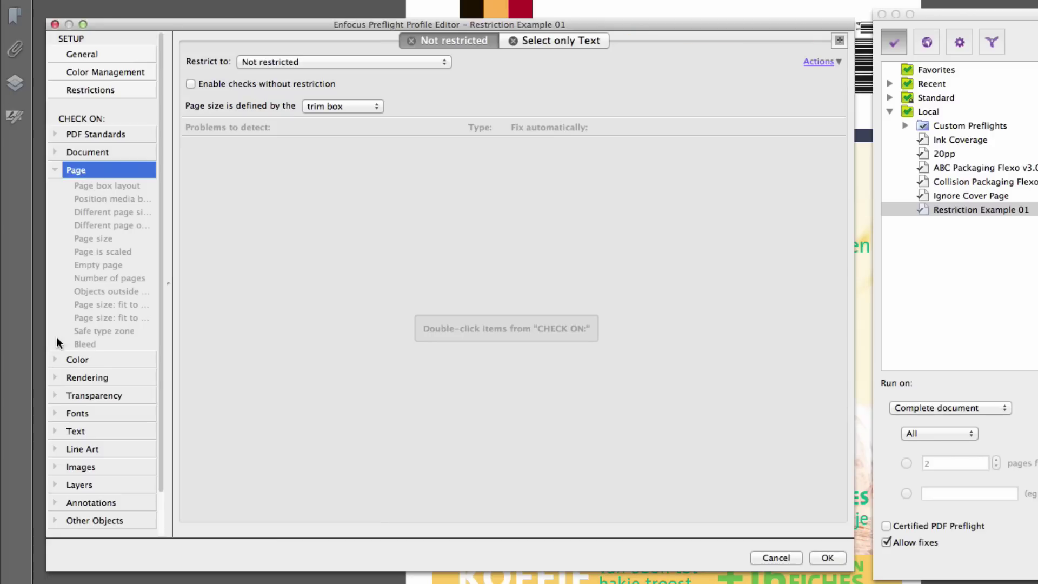
left_click(71, 359)
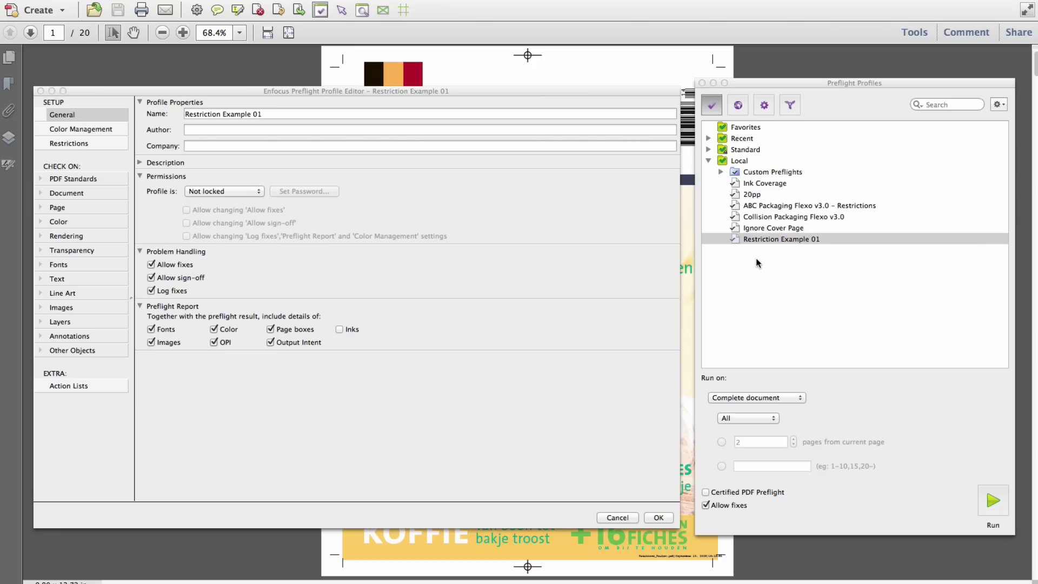
Create a new restriction action list with a Select layers by name step matching 'Die'
left_click(87, 142)
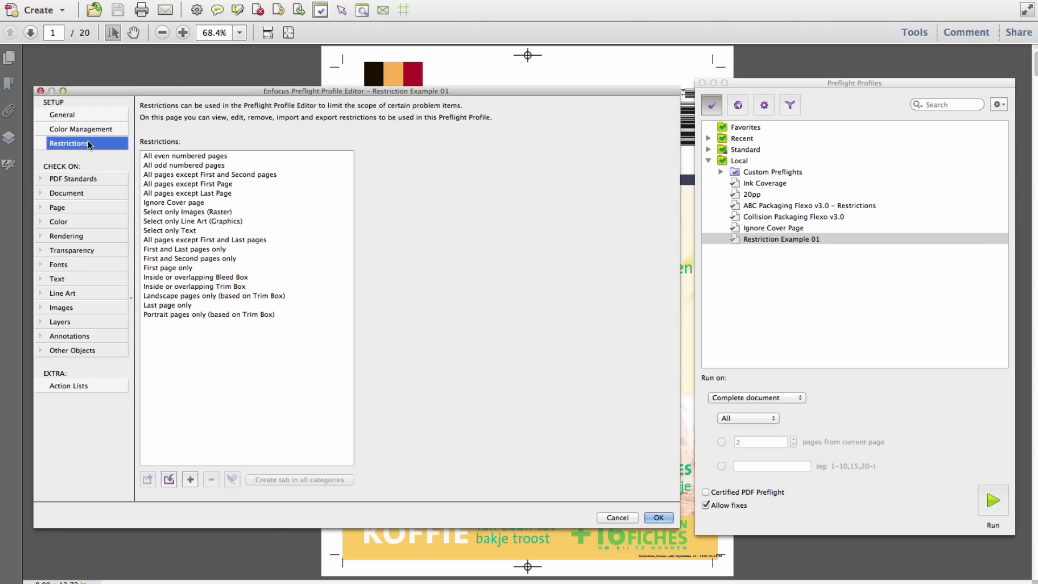
left_click(190, 479)
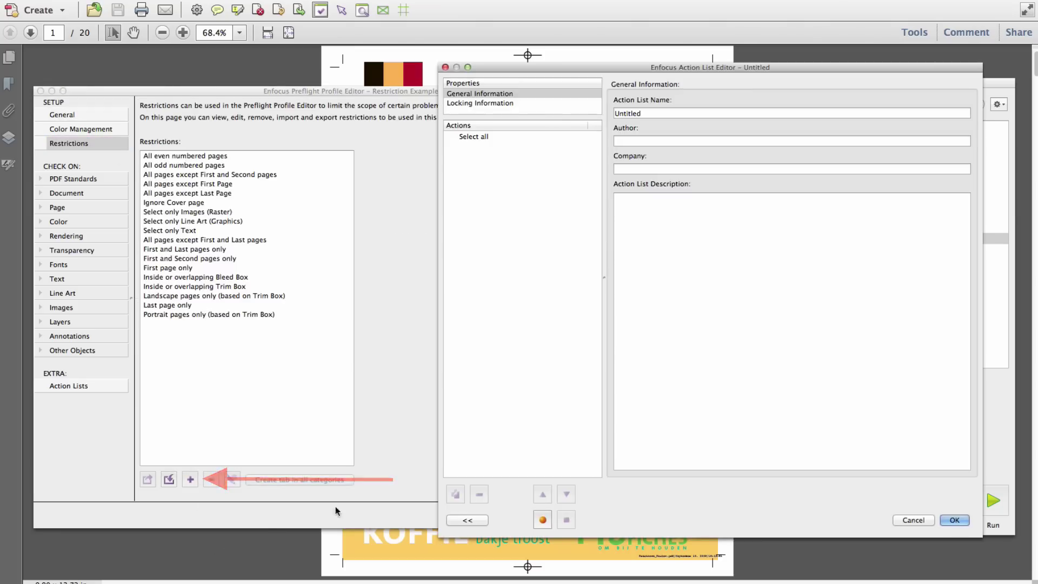
left_click(464, 521)
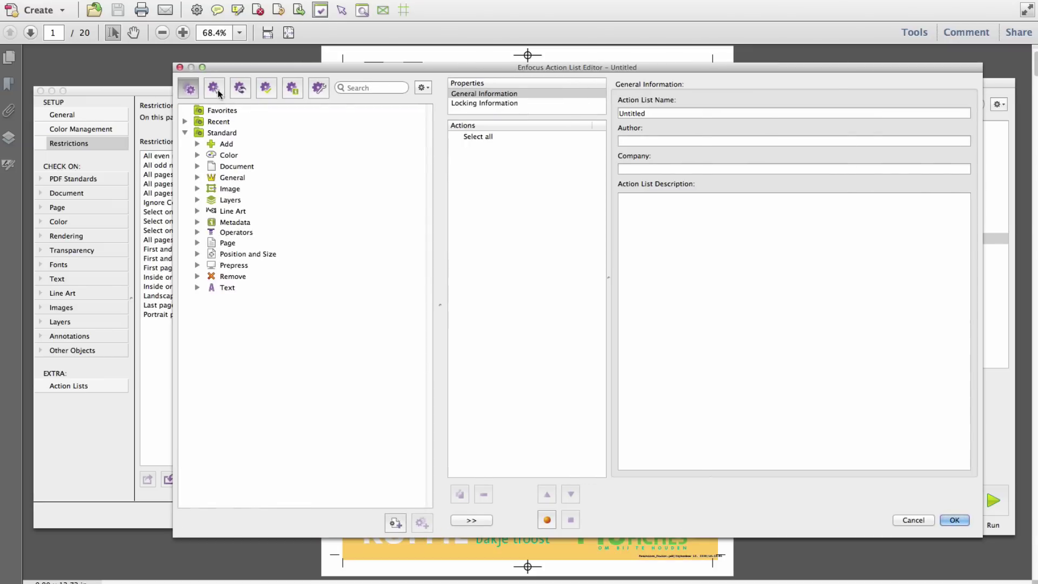
left_click(217, 89)
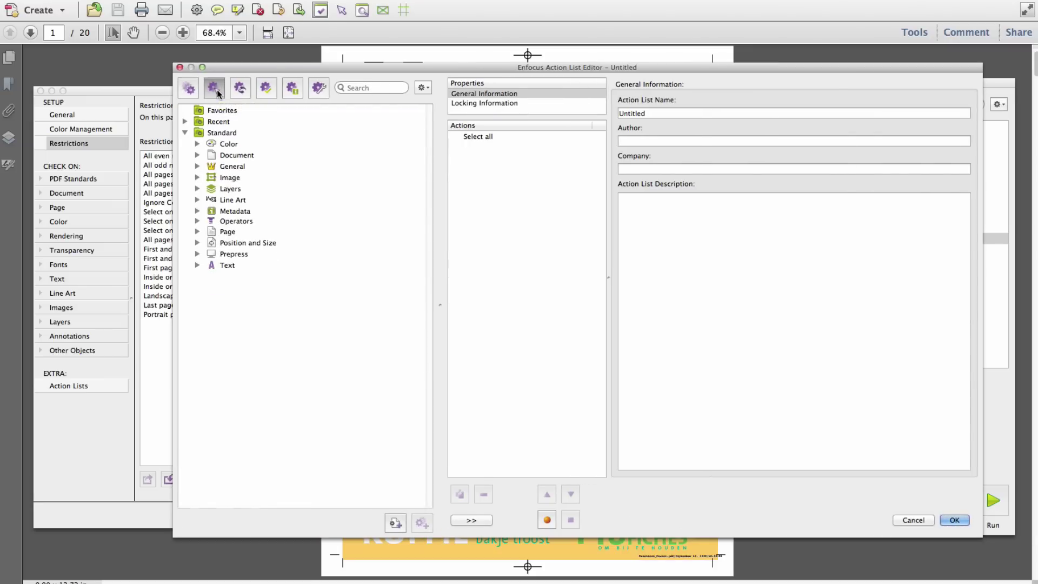
left_click(198, 189)
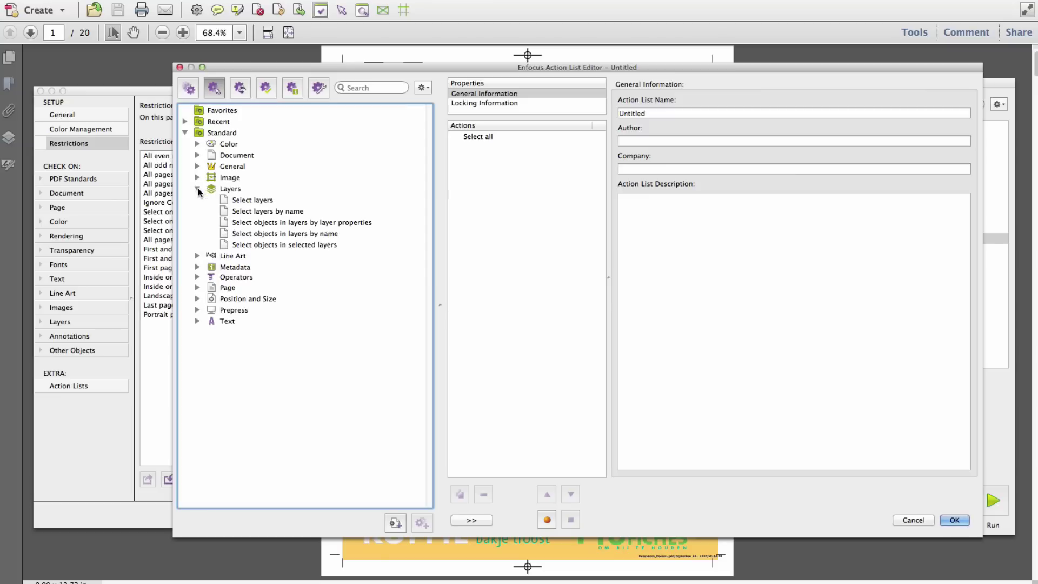
double_click(265, 211)
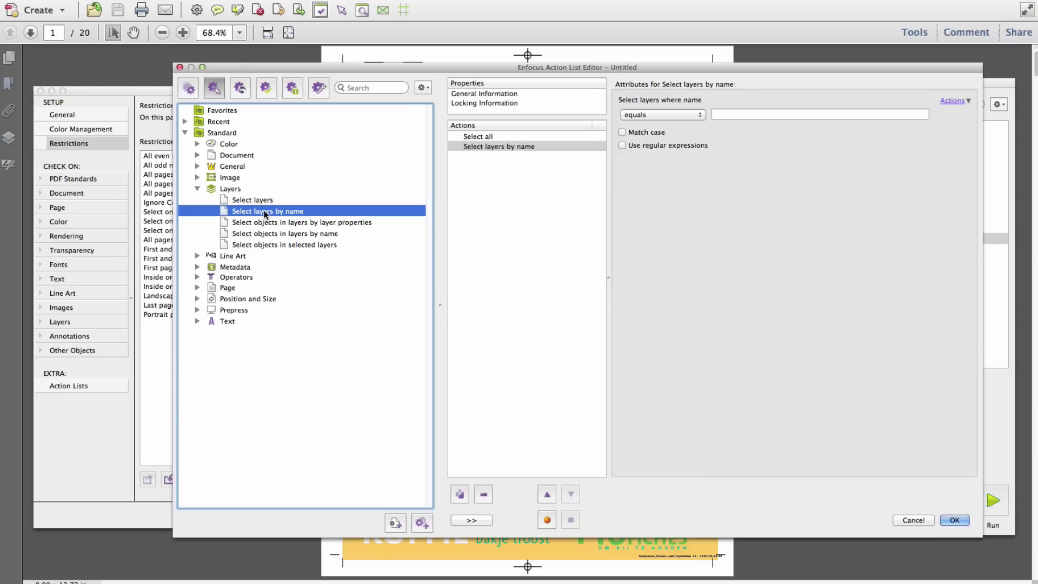
left_click(739, 116)
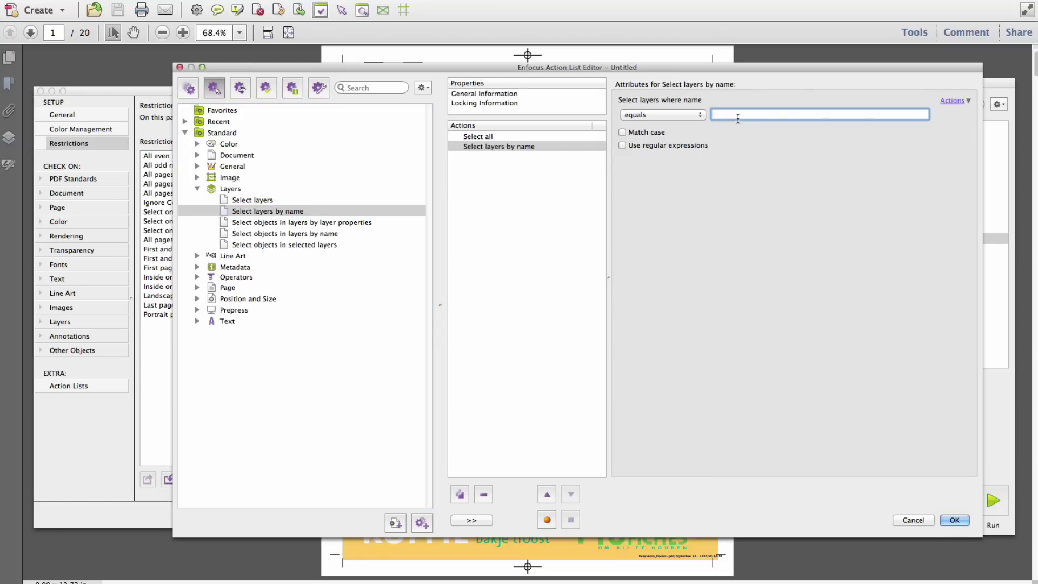
type("Die")
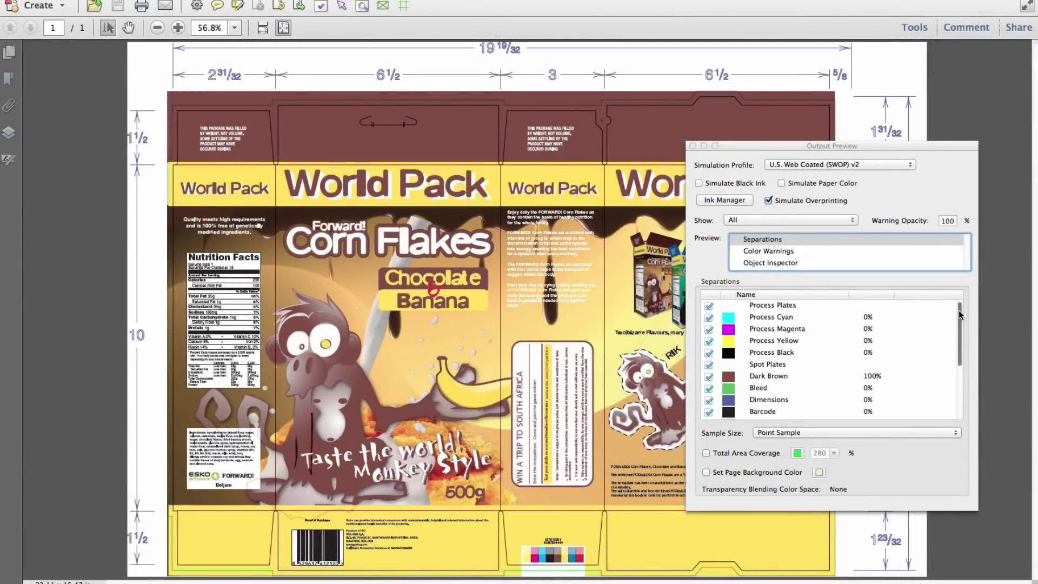
Preview the Embossing, Creasing and Cutting separations in Output Preview, then close it
left_click_drag(960, 315, 948, 363)
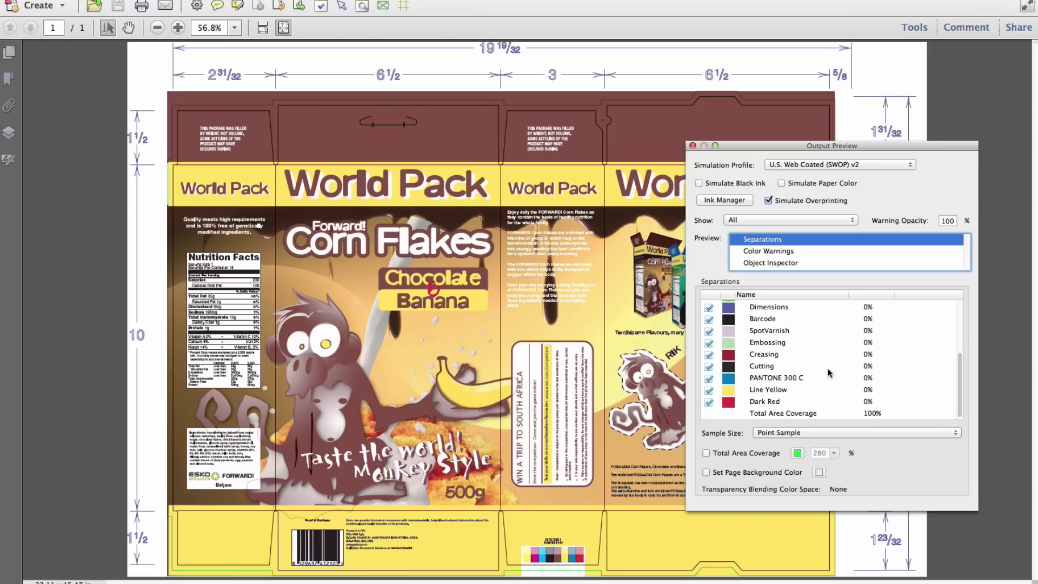
left_click(792, 345)
left_click(793, 354)
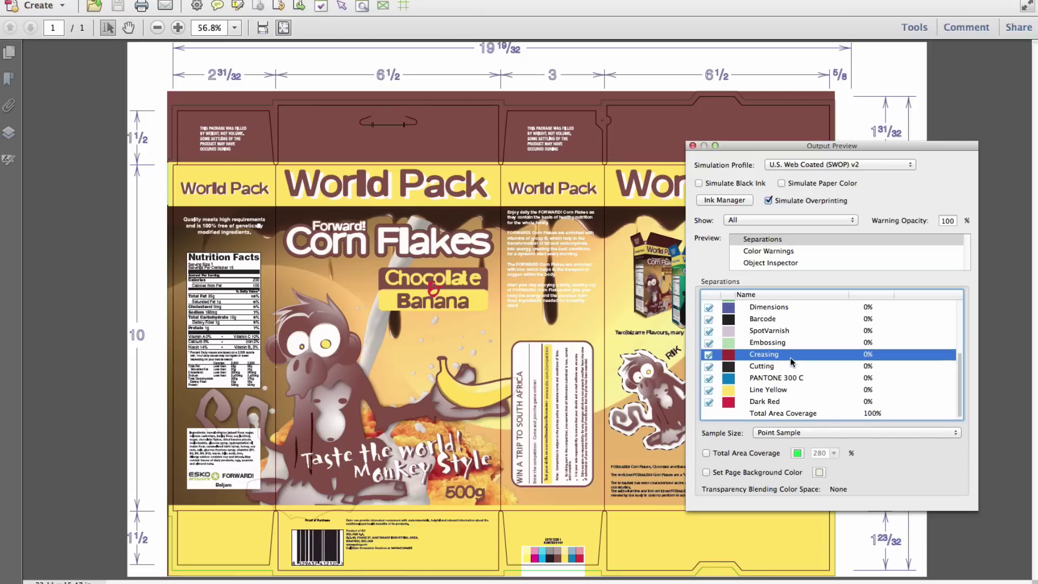
left_click(791, 368)
left_click_drag(961, 411, 961, 400)
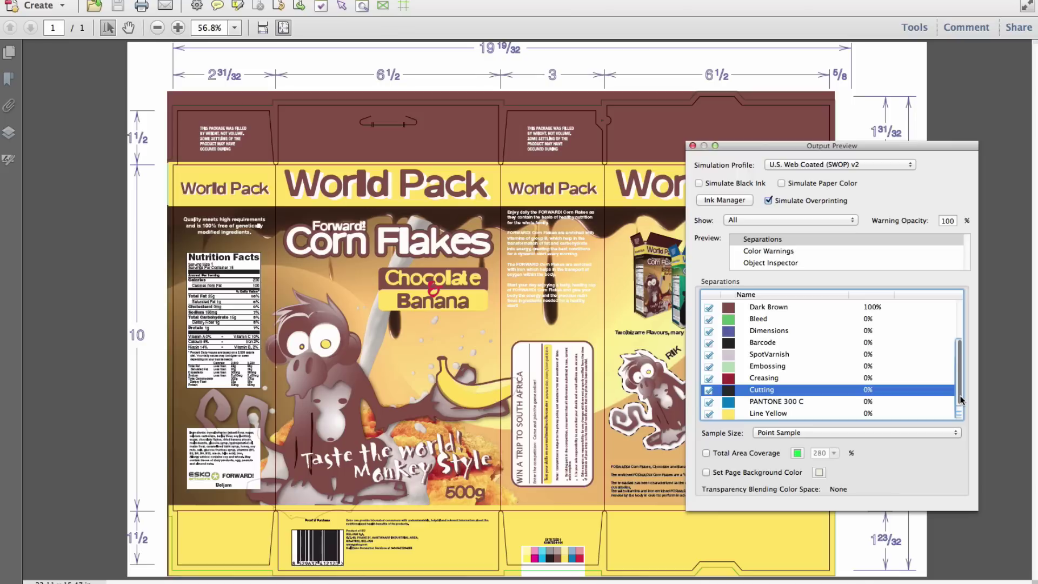
left_click(693, 145)
Open the Ignore Dieline etc restriction and inspect its Bleed and Dimensions spot color steps
left_click(321, 5)
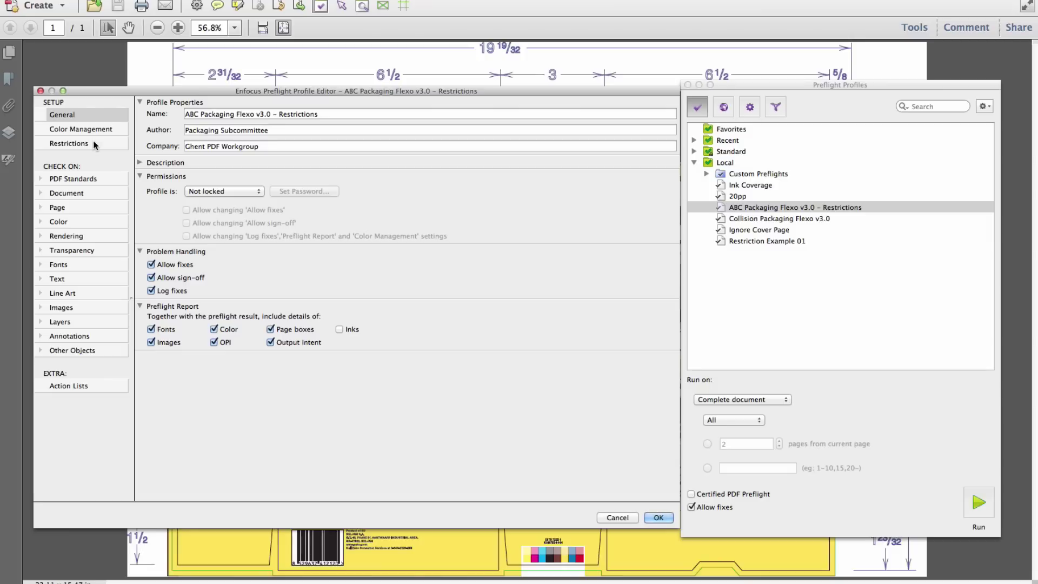
left_click(112, 143)
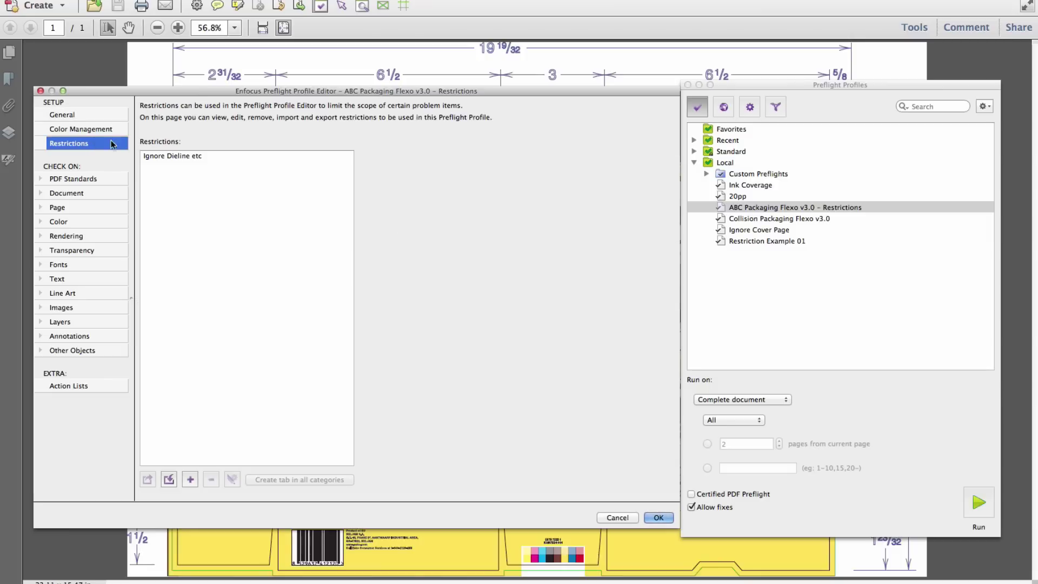
left_click(234, 157)
double_click(233, 155)
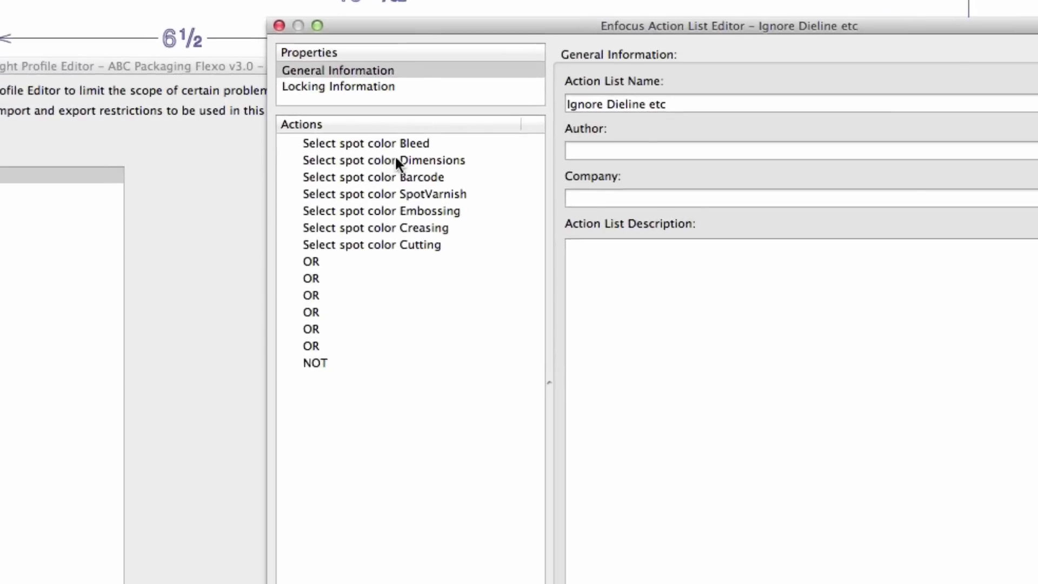
left_click(392, 143)
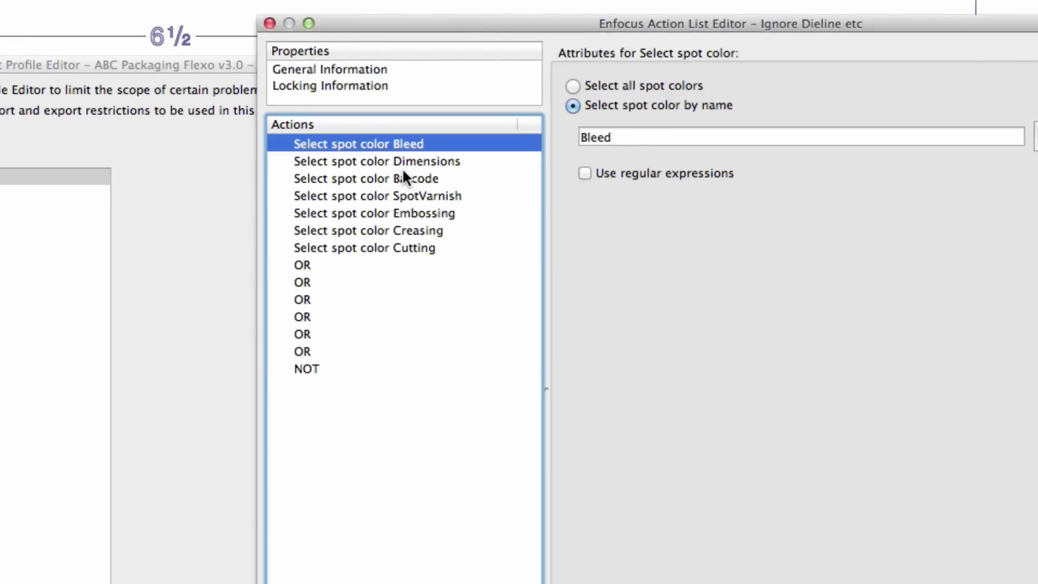
left_click(405, 163)
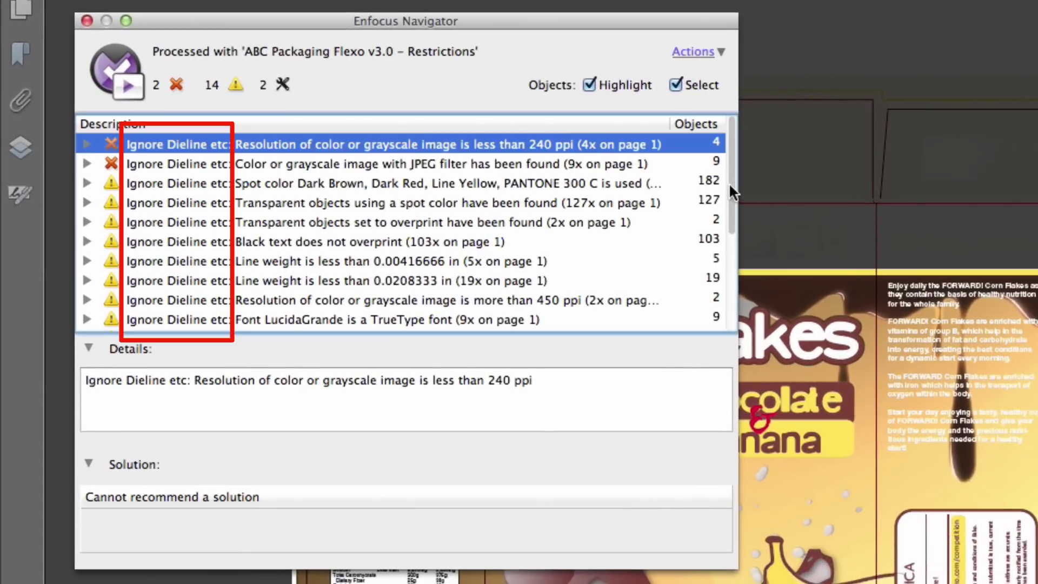
left_click_drag(728, 183, 721, 238)
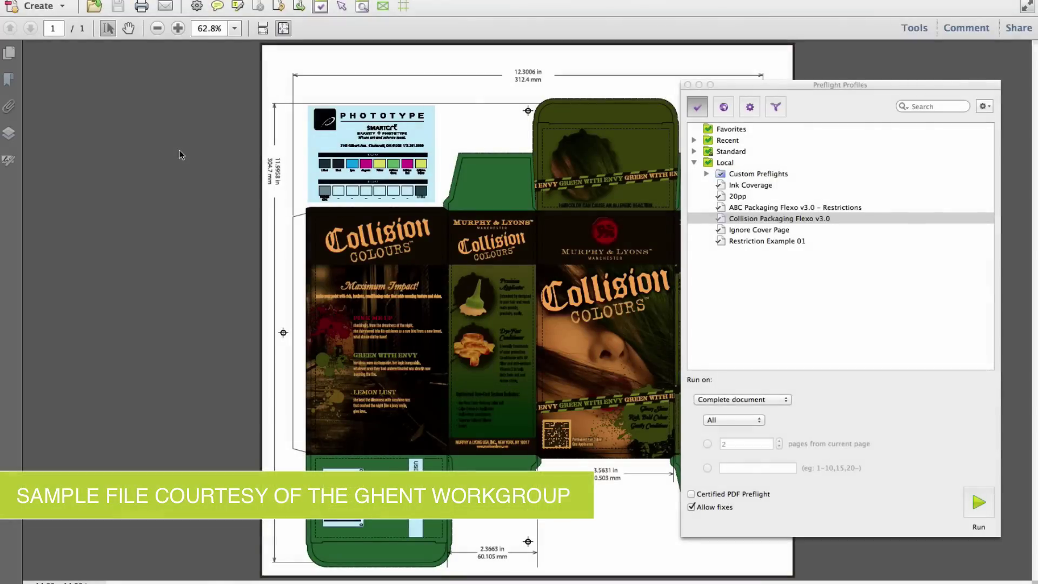
Show the Collision file's layers with the Structural and Positions groups expanded
left_click(9, 136)
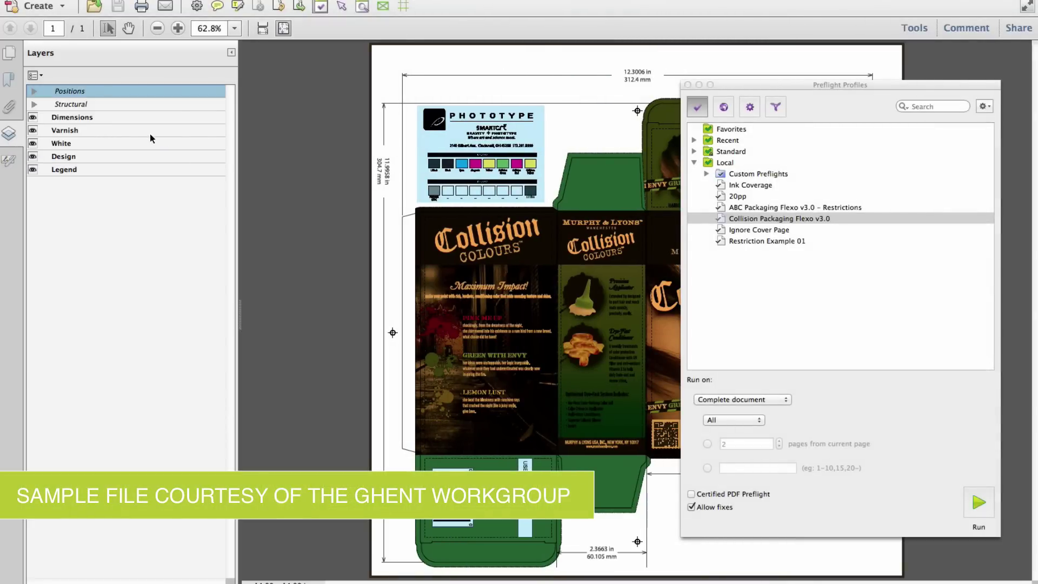
left_click(33, 105)
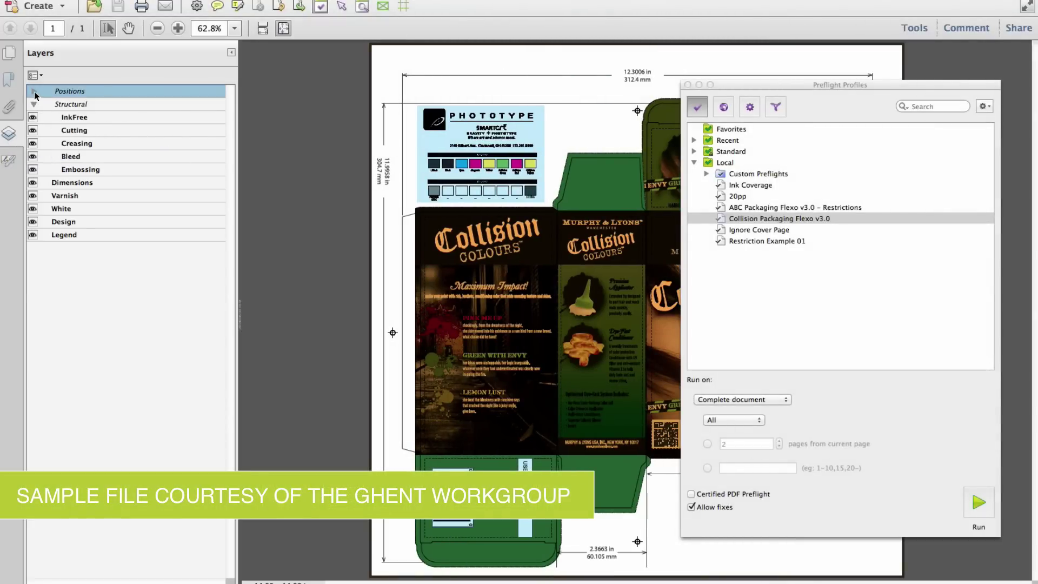
left_click(33, 91)
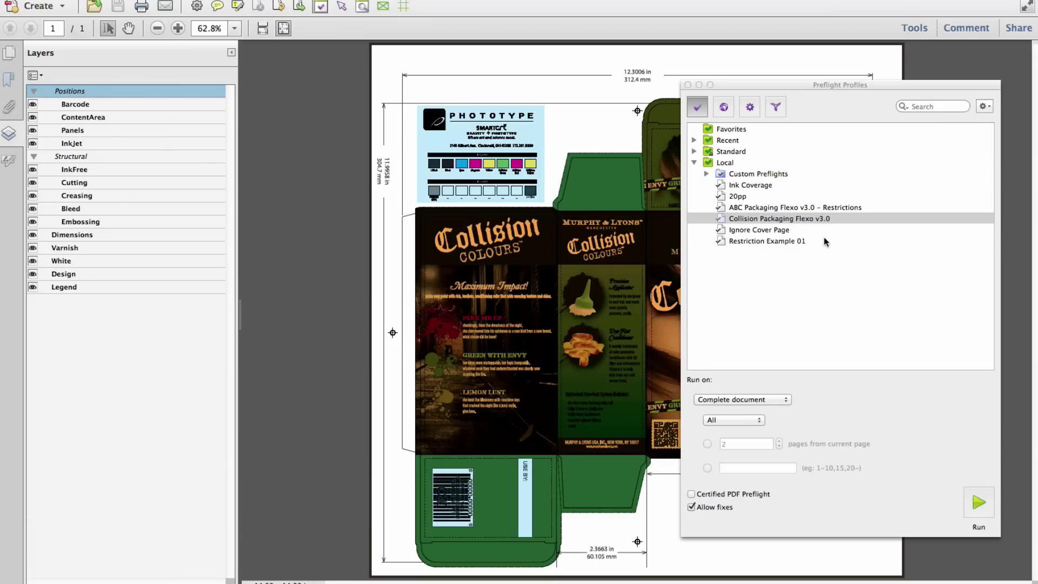
Inspect the 'Design Layer only' restriction in Collision Packaging Flexo v3.0, matching layer name 'Design', match case
double_click(820, 219)
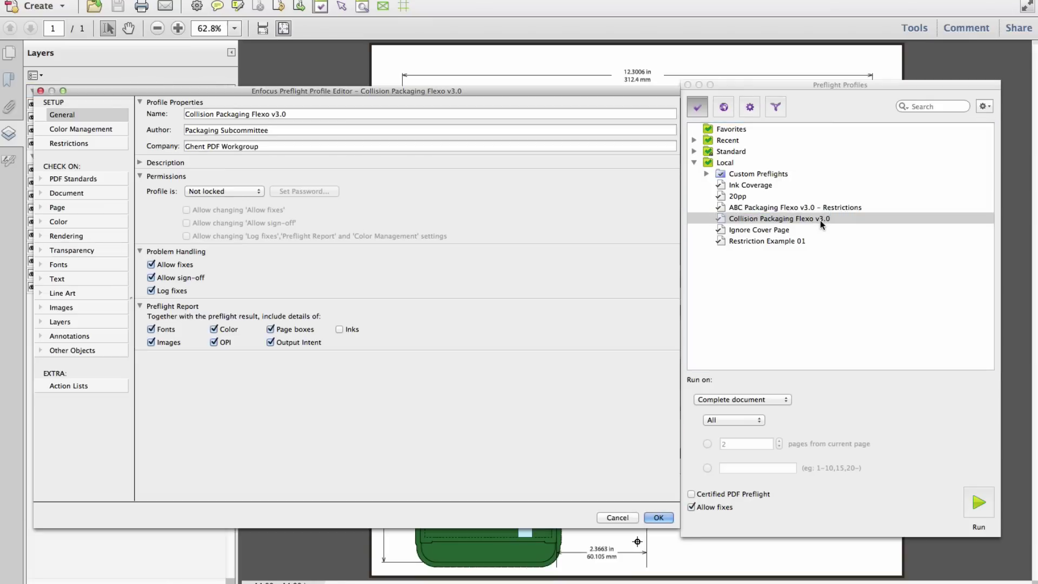
left_click(86, 143)
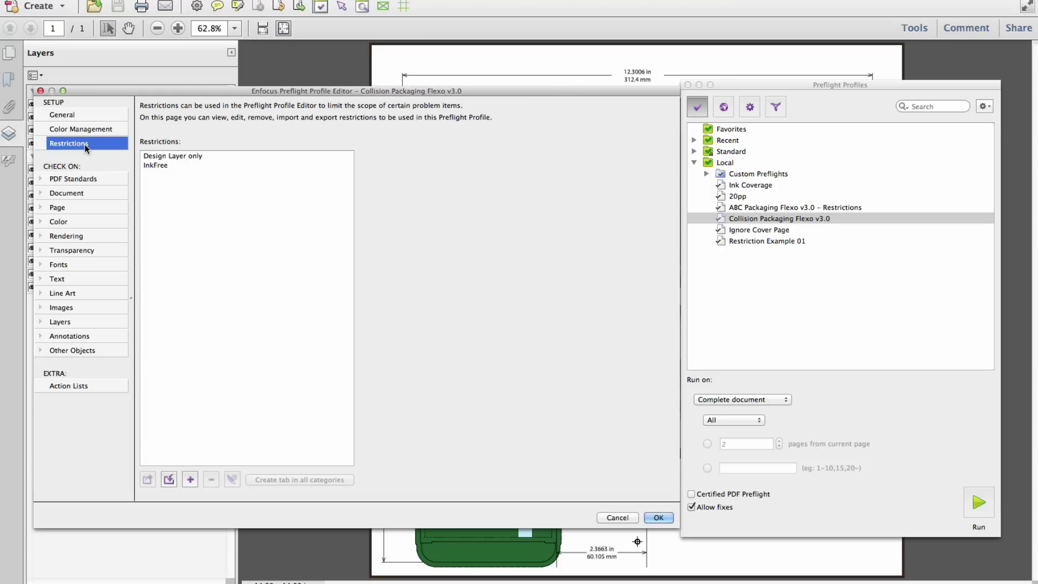
double_click(169, 156)
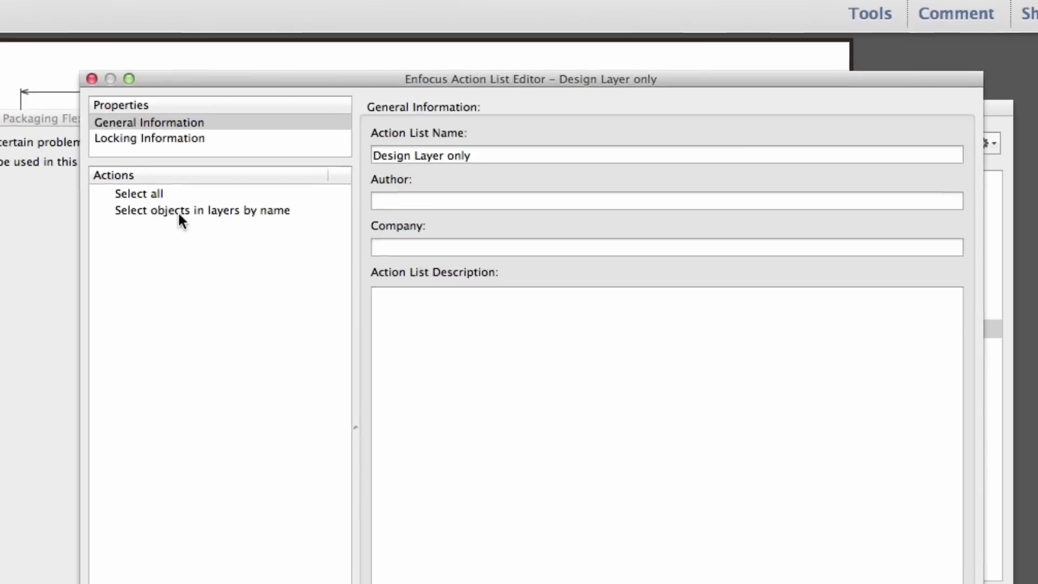
left_click(178, 212)
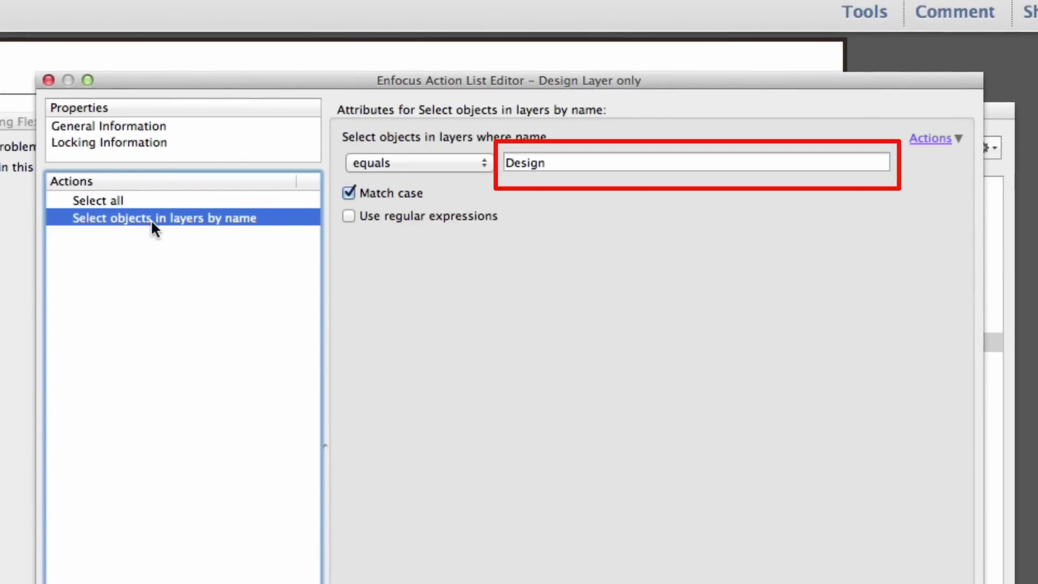